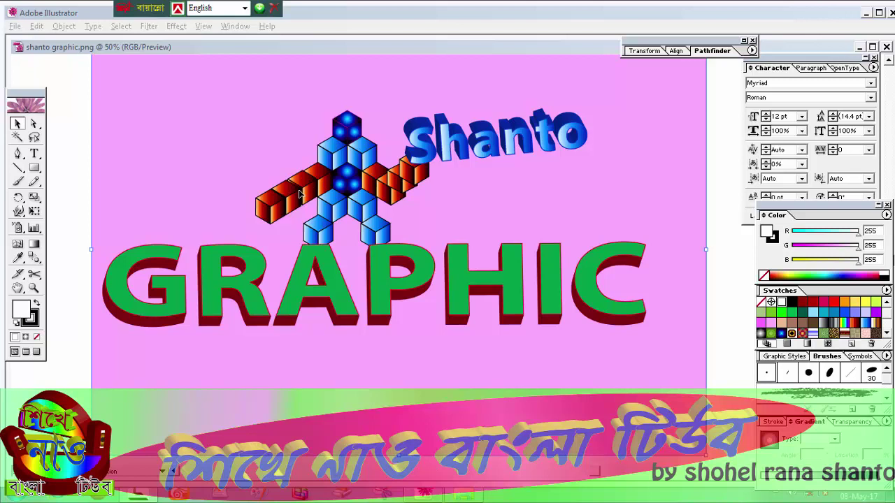
Step: Delete the finished robot, 'Shanto' and 'GRAPHIC' artwork so the canvas is blank
left_click(220, 214)
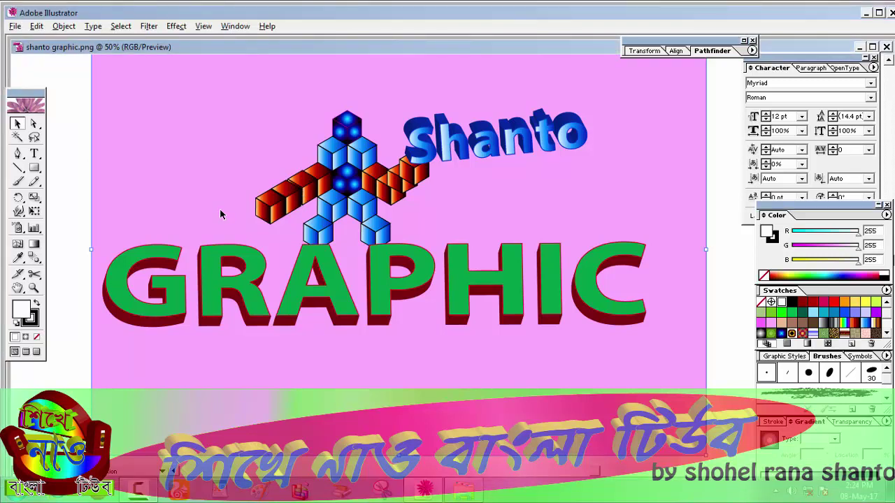
key("Delete")
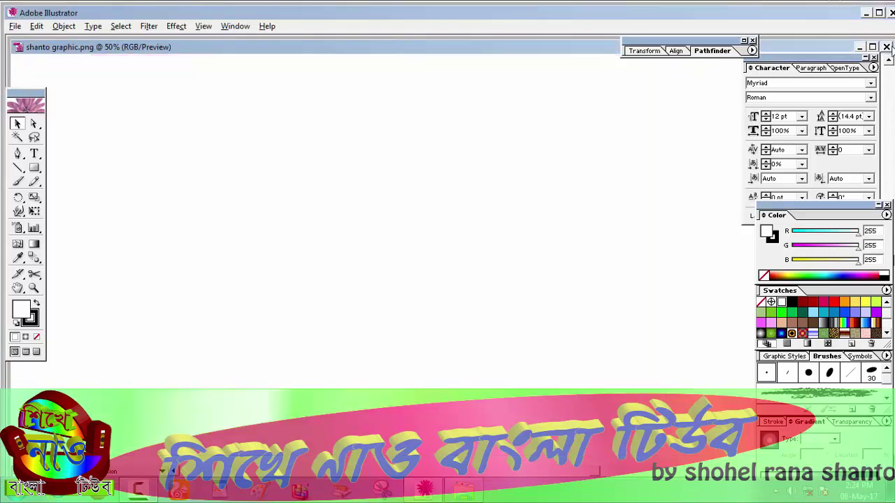
Step: Close the old document without saving and create a new 12 × 8 in RGB document
left_click(886, 47)
left_click(454, 277)
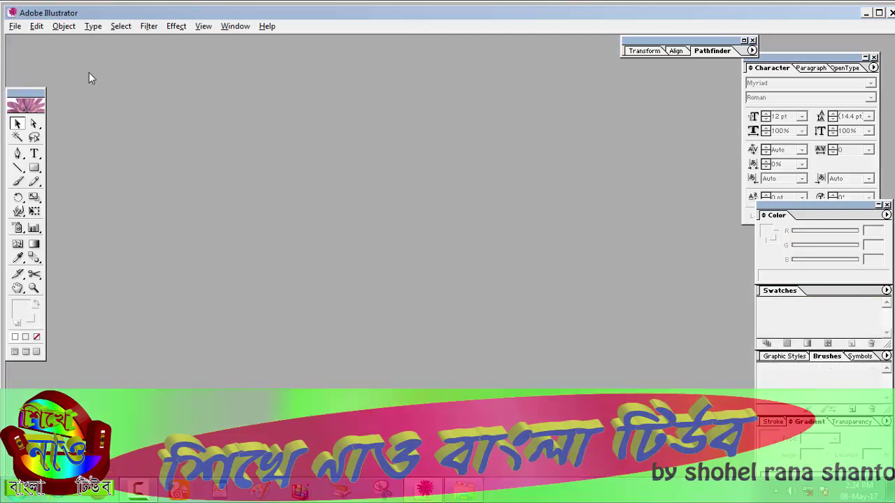
left_click(15, 28)
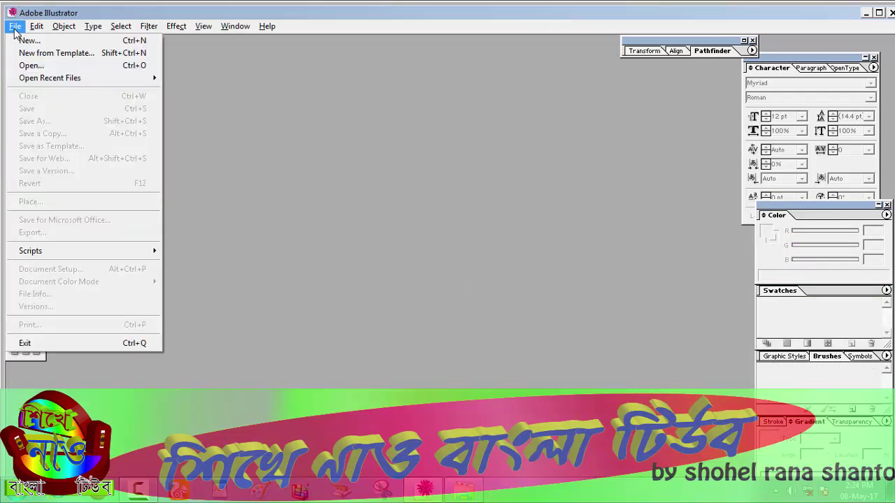
left_click(27, 40)
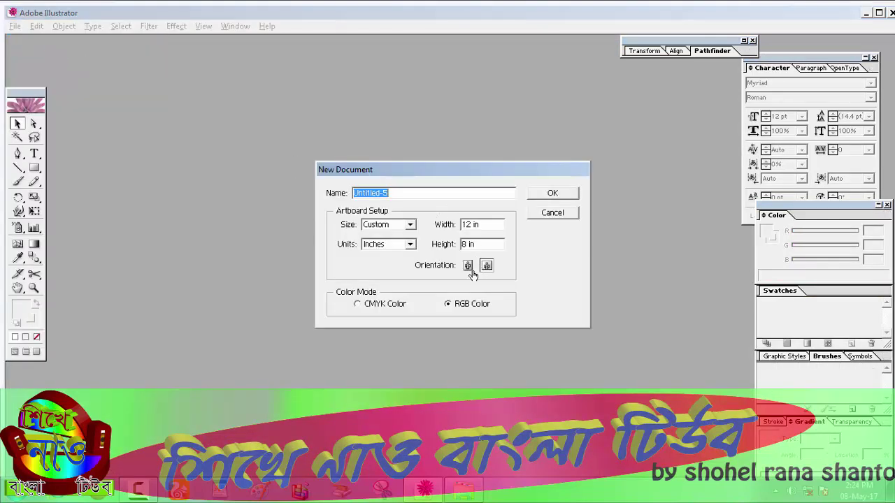
left_click(554, 196)
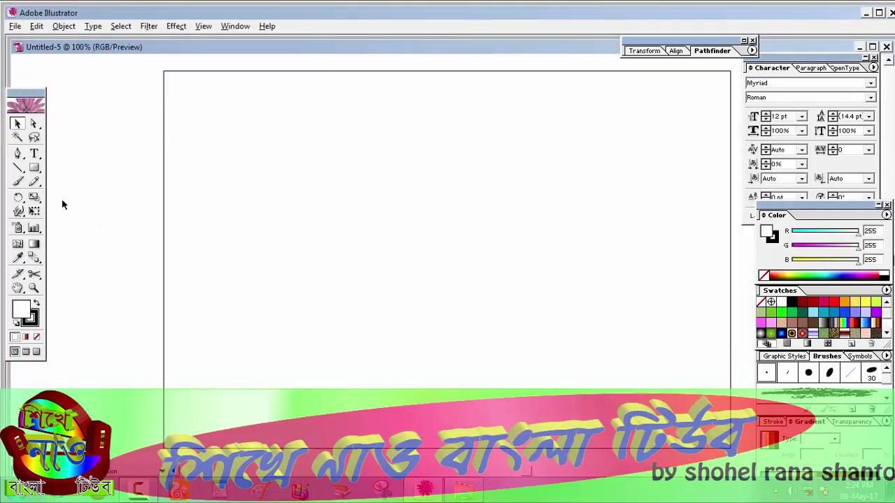
left_click(33, 169)
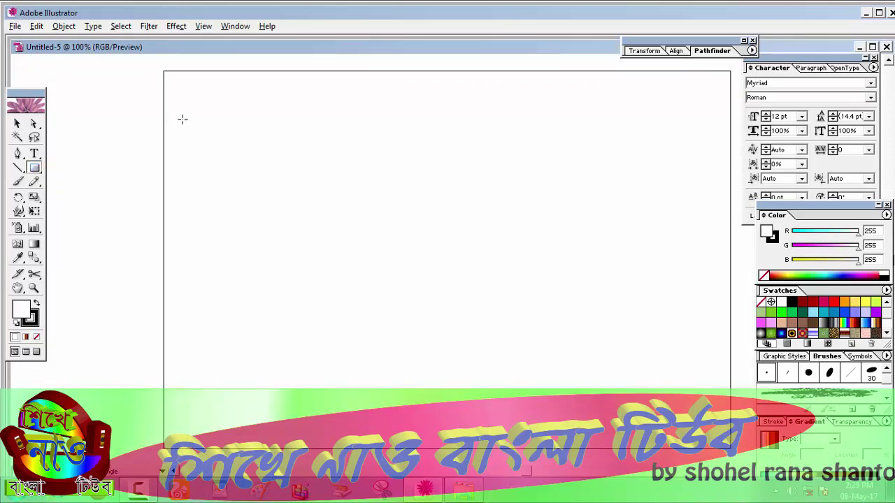
Step: Draw a small square near the artboard's top-left and fill it dark red
mouse_move(182, 110)
left_mouse_down()
mouse_move(234, 164)
mouse_move(229, 158)
left_mouse_up()
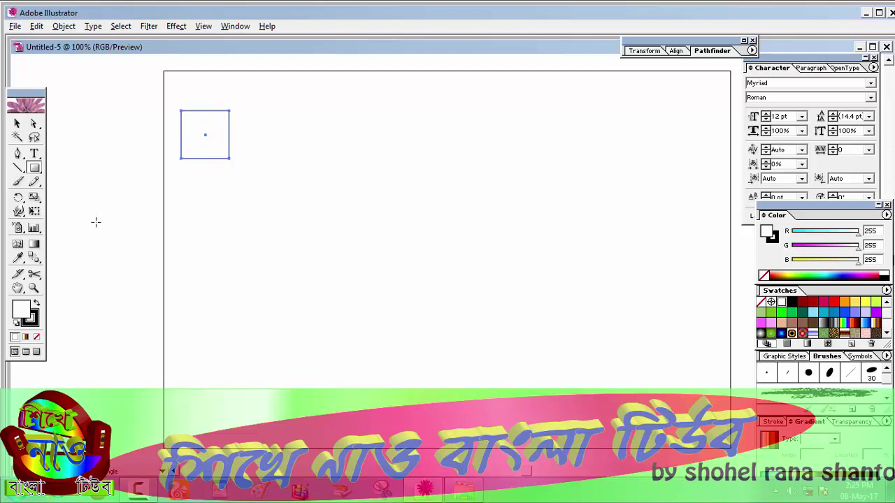
double_click(25, 315)
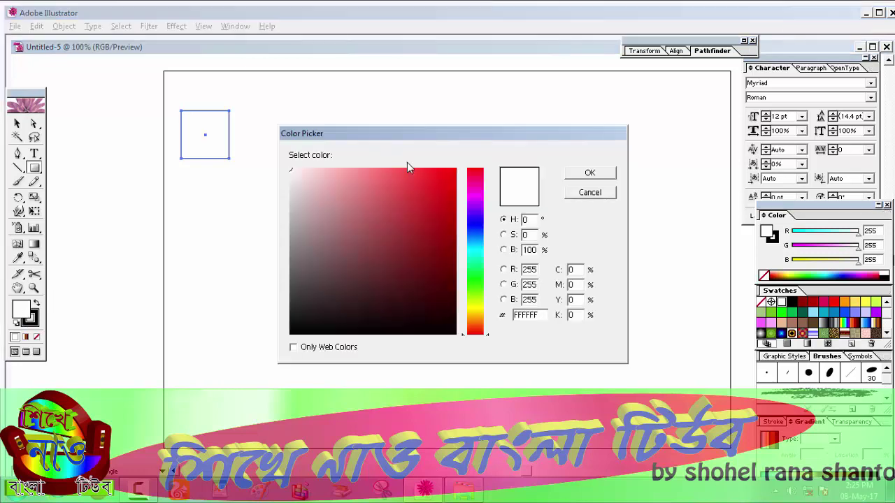
left_click(594, 194)
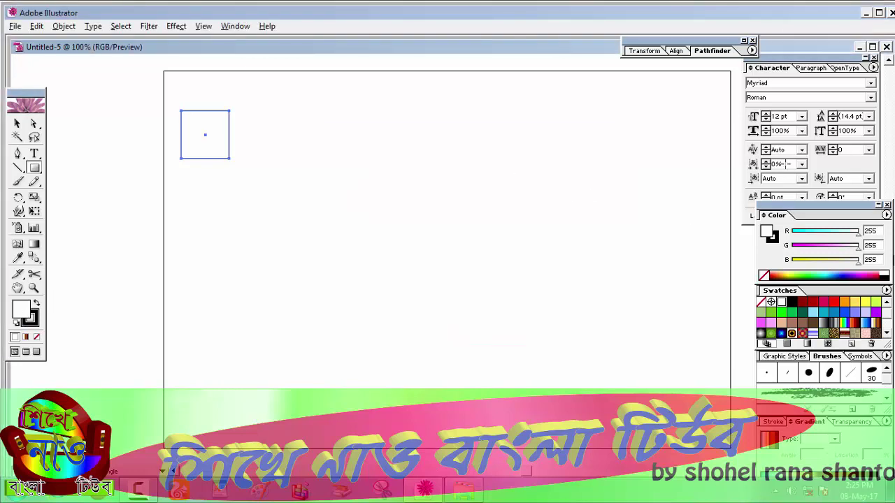
left_click(802, 302)
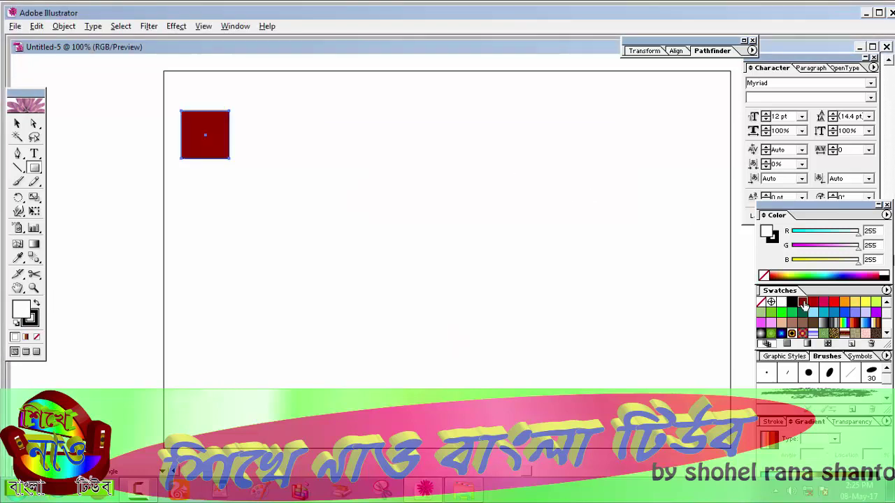
Step: Alt-drag two copies of the red square to form a row of three
left_click(17, 124)
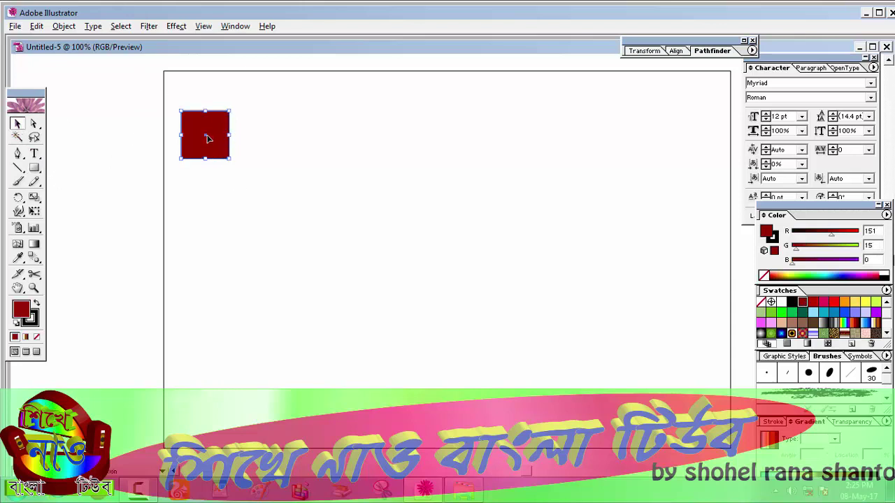
left_click_drag(207, 139, 268, 139)
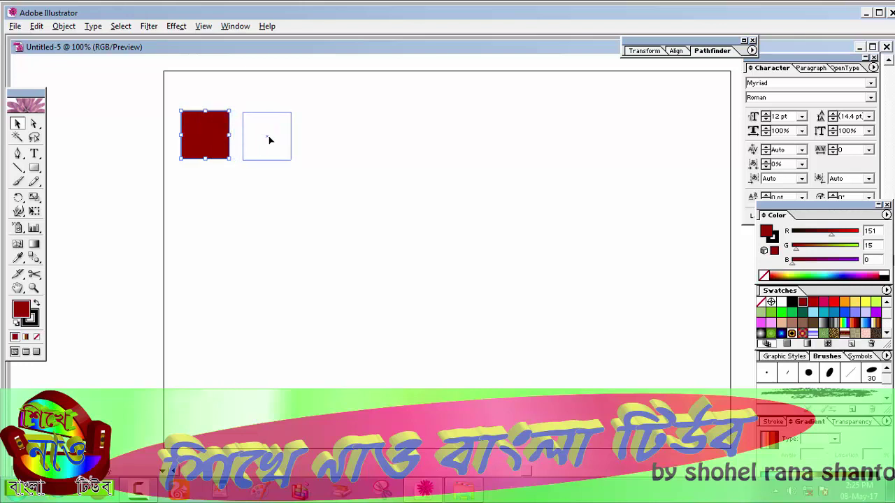
left_click_drag(270, 140, 343, 139)
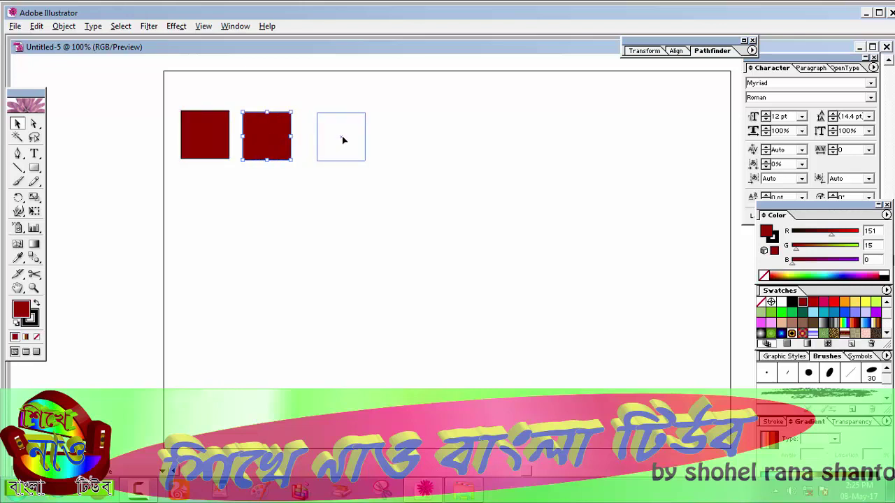
left_click_drag(342, 139, 342, 140)
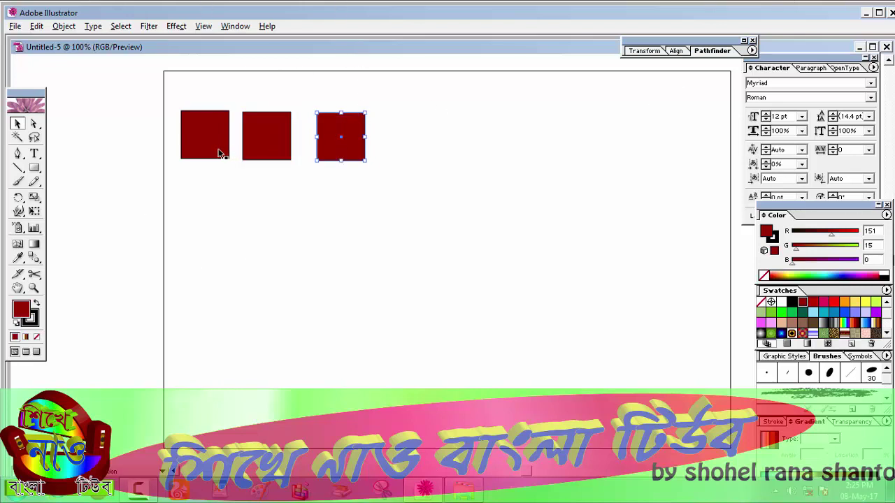
left_click(202, 133)
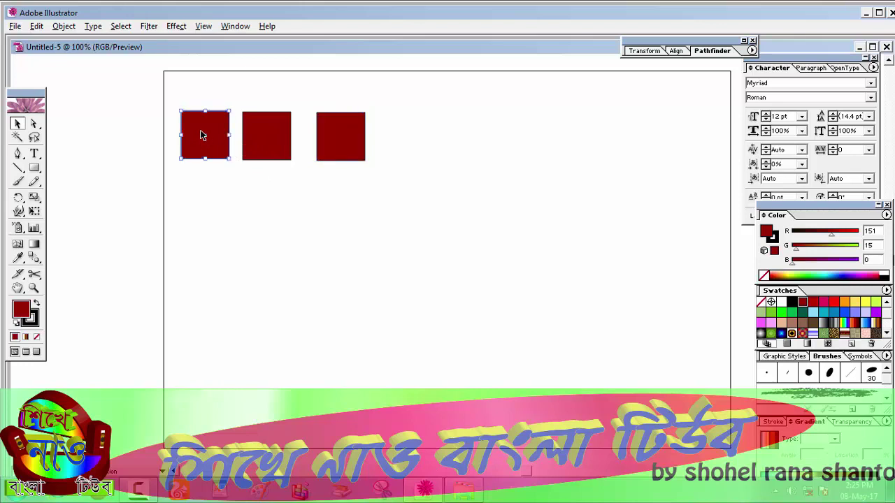
Step: Apply a 3D Rotate effect with the Isometric Left preset to the first square
left_click(175, 27)
mouse_move(210, 89)
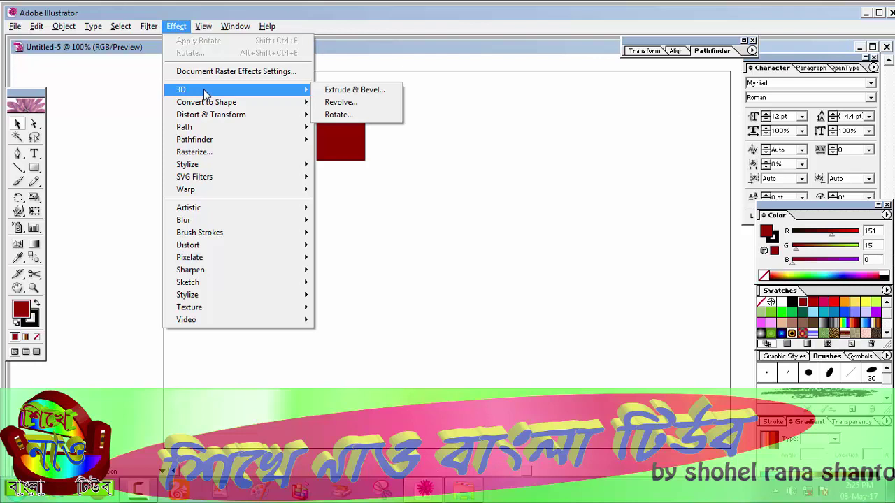
left_click(338, 114)
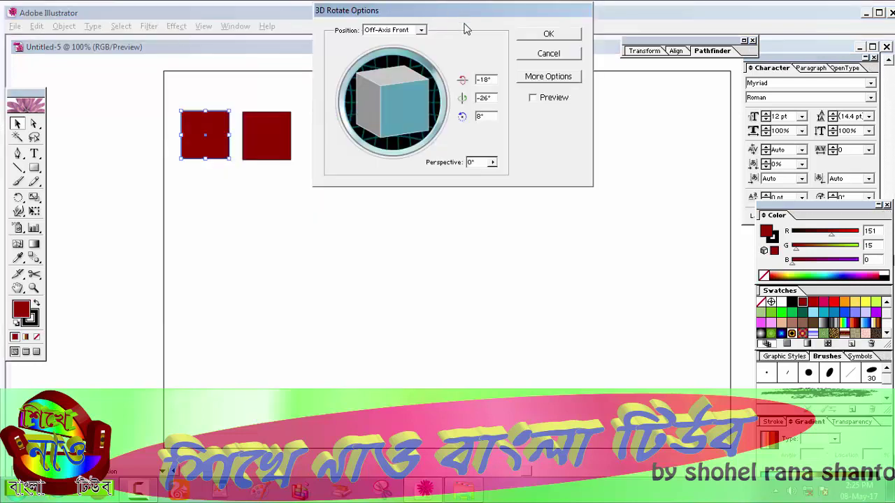
left_click(422, 33)
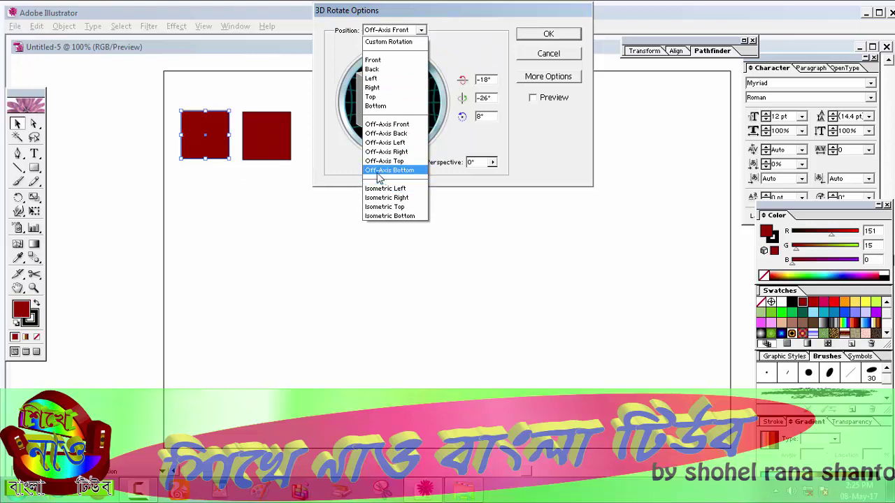
left_click(406, 192)
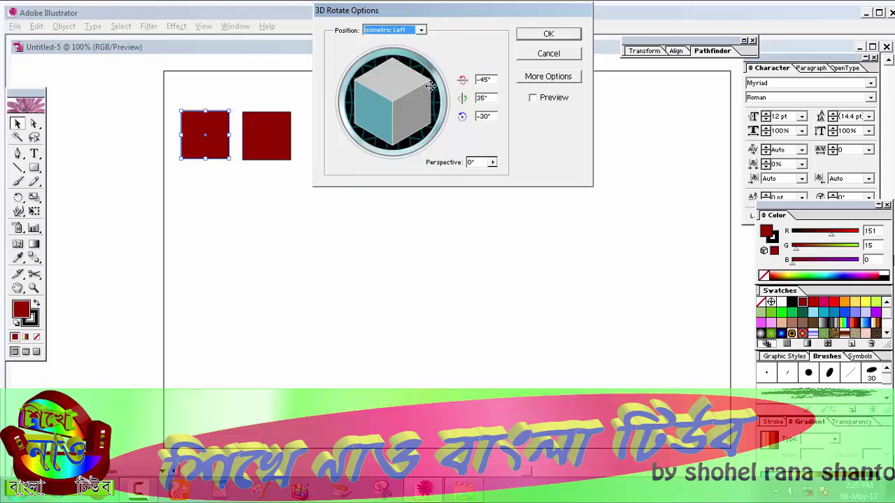
left_click(548, 35)
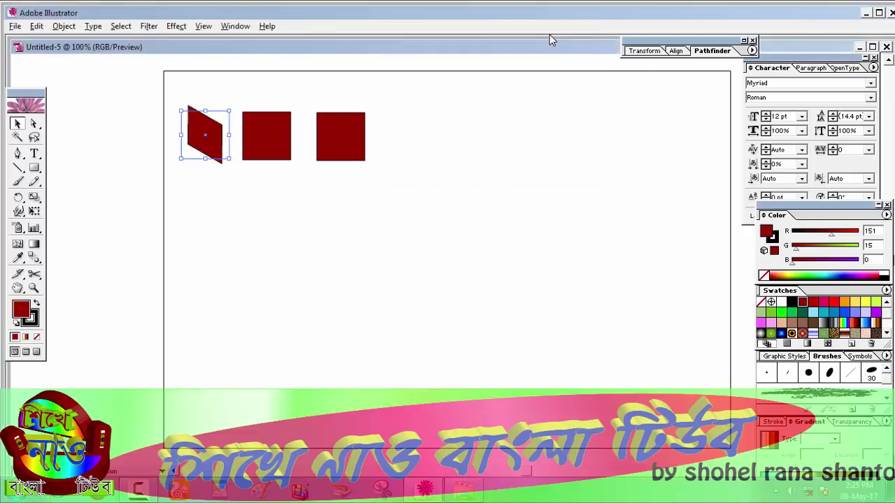
Step: Apply a 3D Rotate effect with the Isometric Top preset to the middle square
left_click(251, 134)
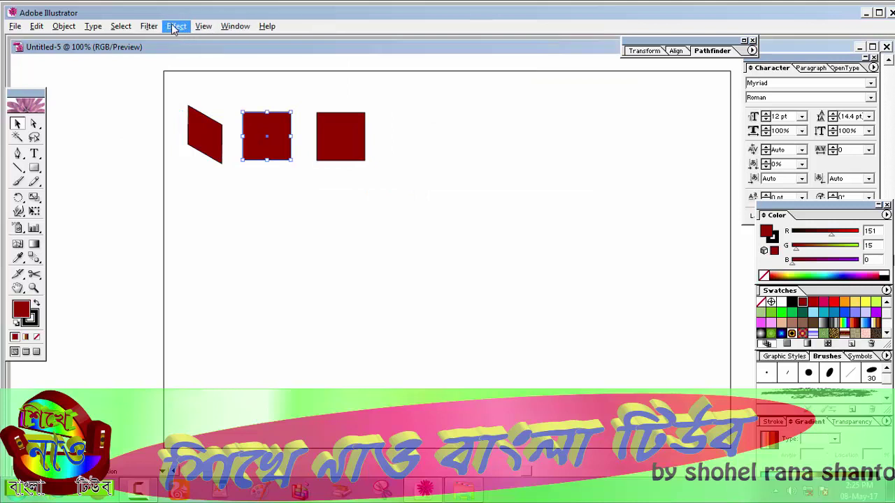
left_click(174, 26)
mouse_move(181, 89)
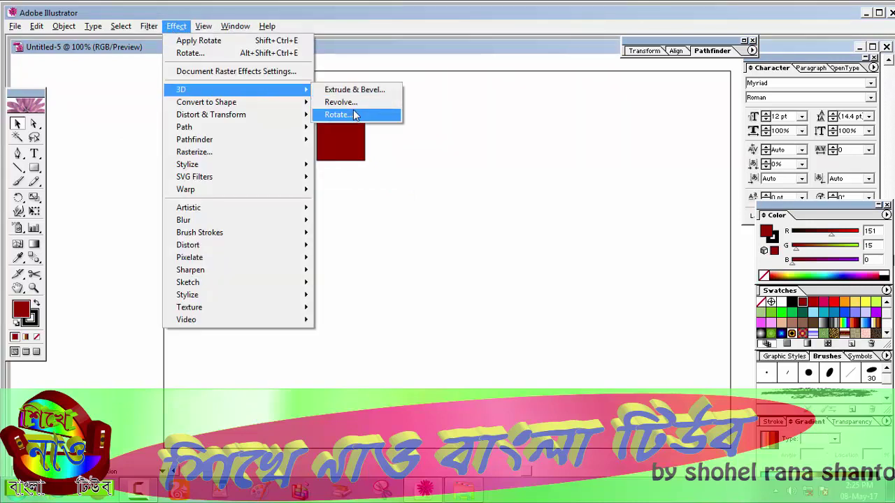
left_click(338, 114)
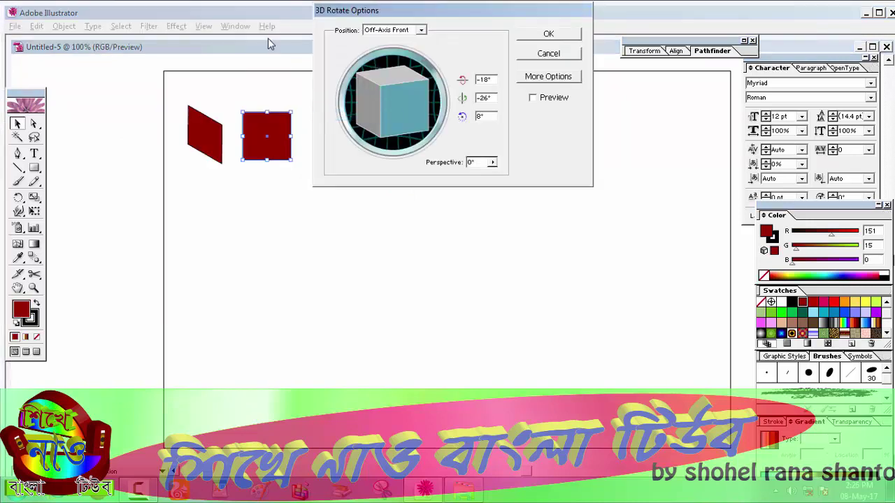
left_click(420, 30)
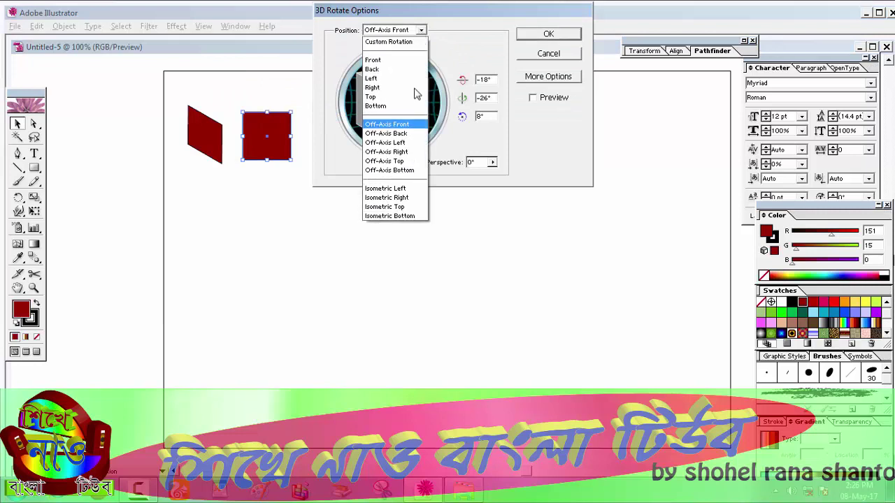
left_click(395, 208)
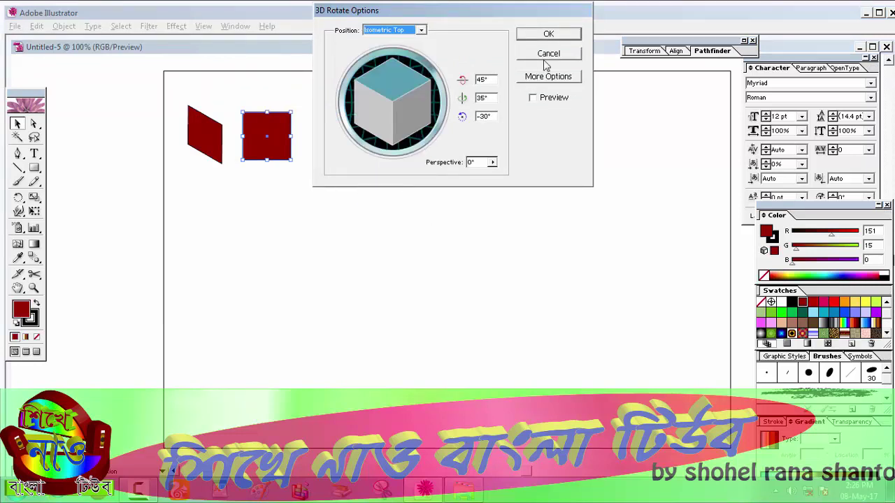
left_click(564, 35)
Step: Give the third square an Isometric Right 3D rotation, then select all three faces
left_click(346, 146)
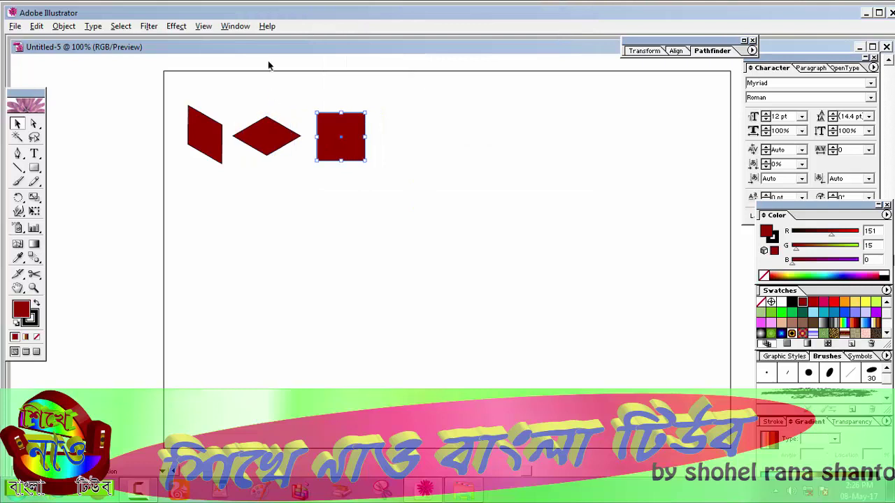
left_click(232, 28)
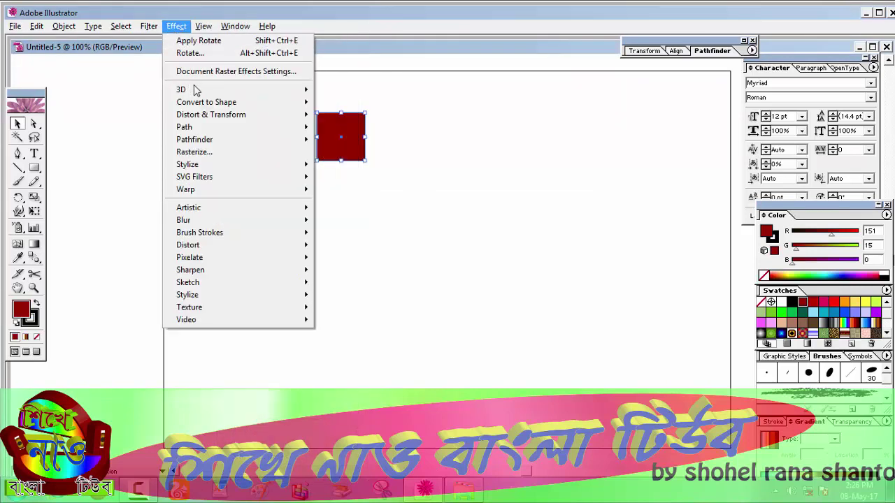
mouse_move(181, 89)
left_click(344, 116)
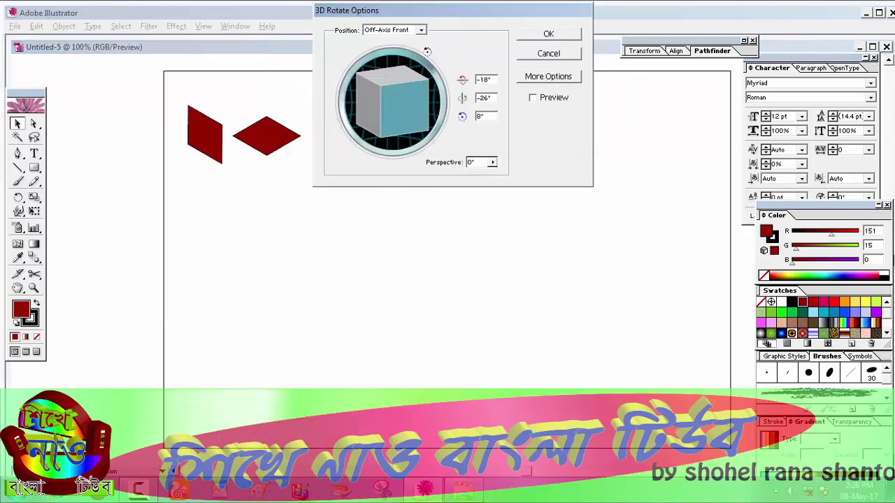
left_click(421, 31)
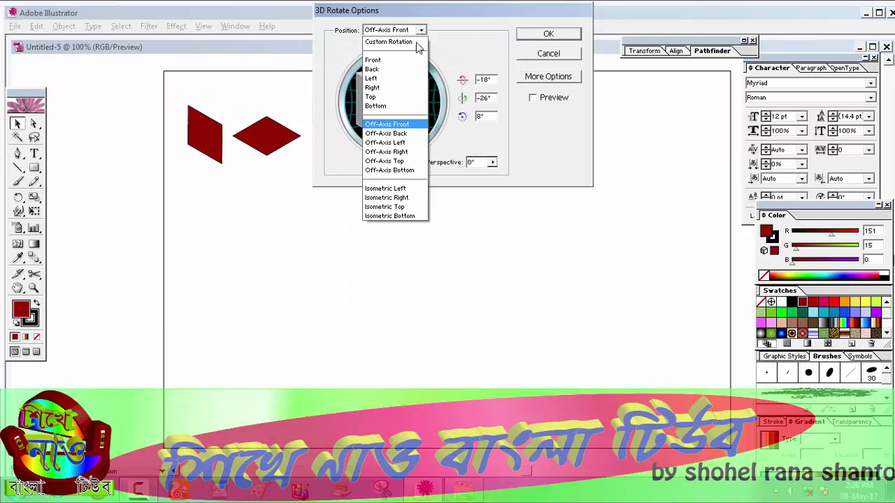
left_click(404, 198)
left_click(561, 34)
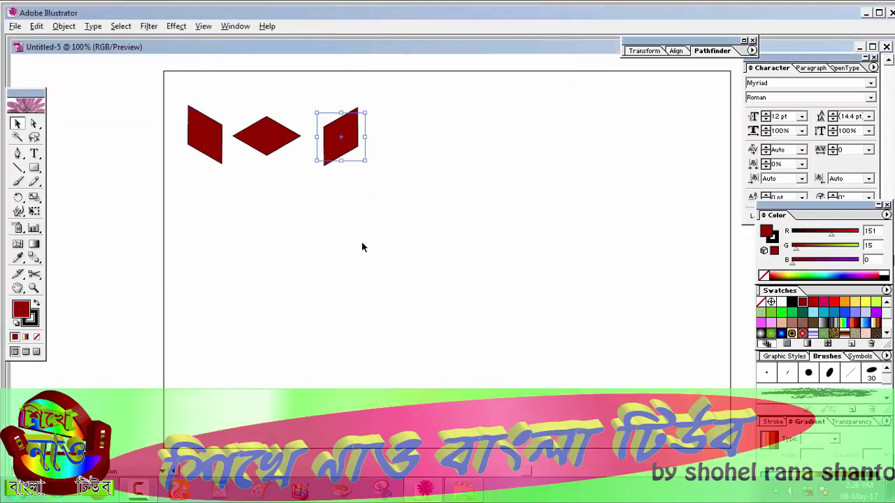
left_click(448, 234)
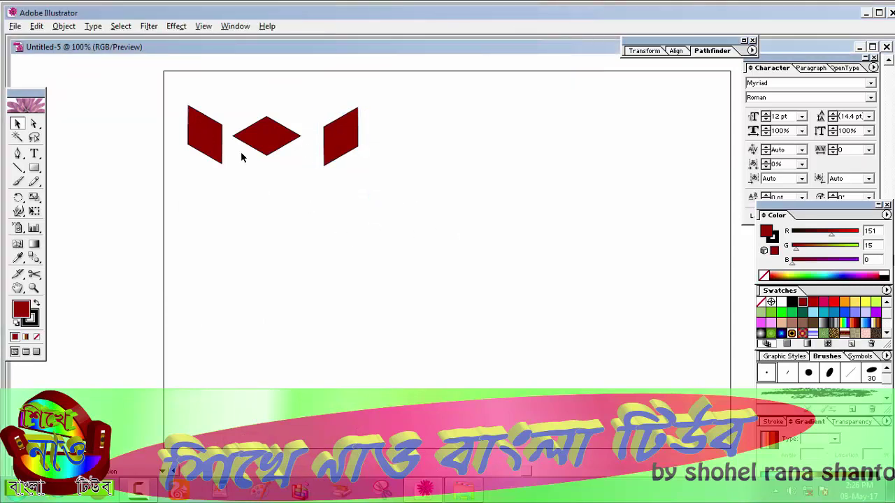
left_click_drag(180, 94, 404, 202)
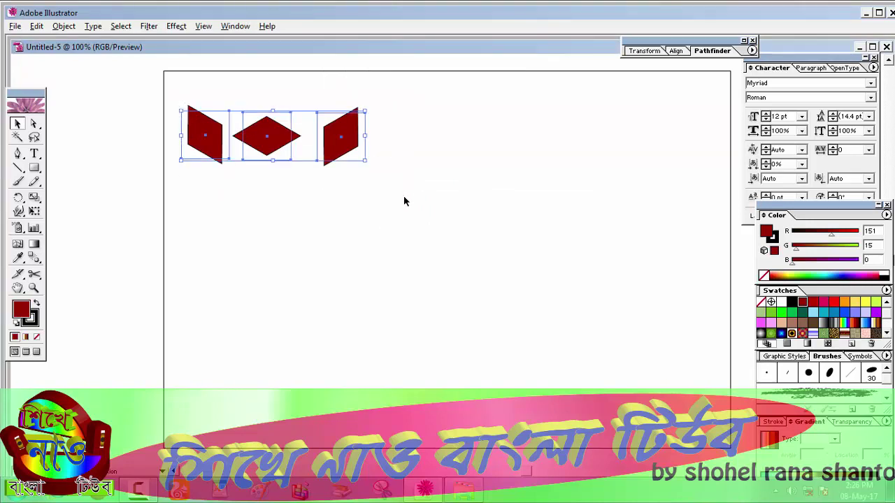
Step: Expand the 3D appearance of the faces and ungroup them
left_click(63, 27)
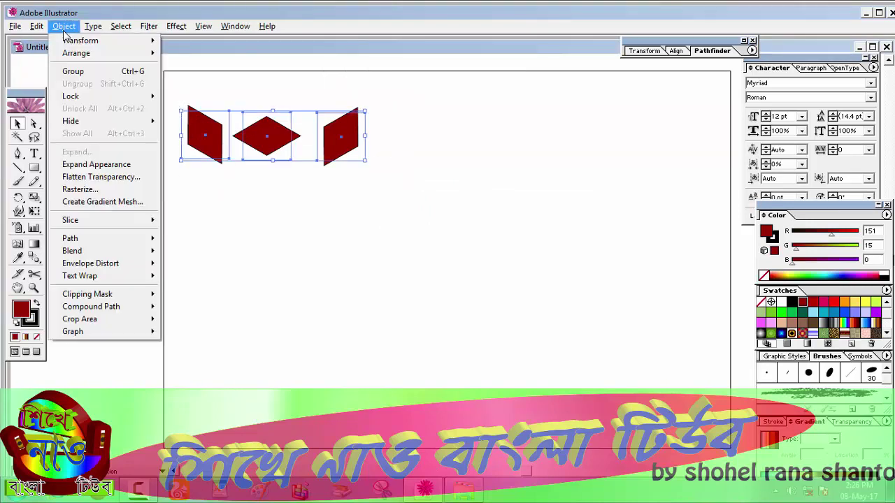
left_click(123, 165)
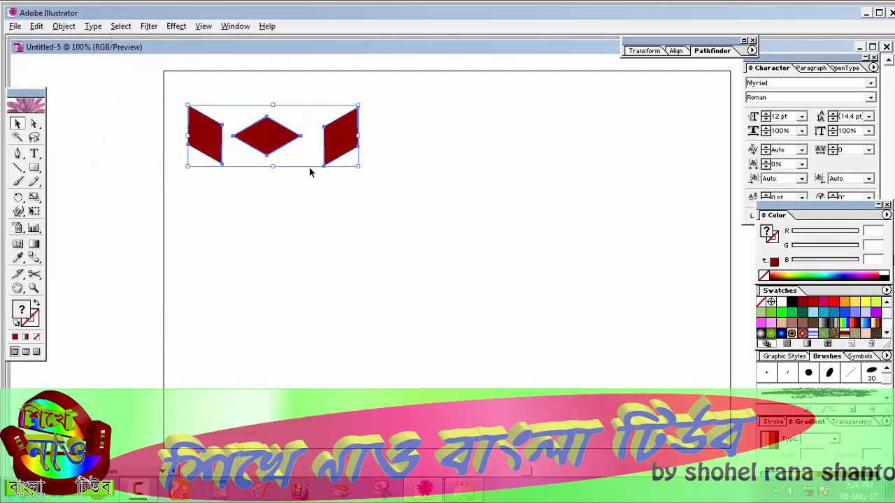
right_click(262, 135)
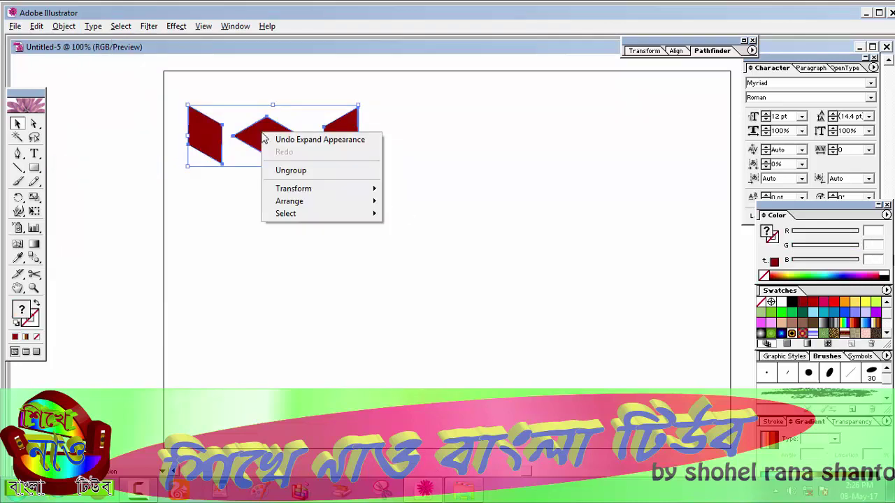
left_click(312, 171)
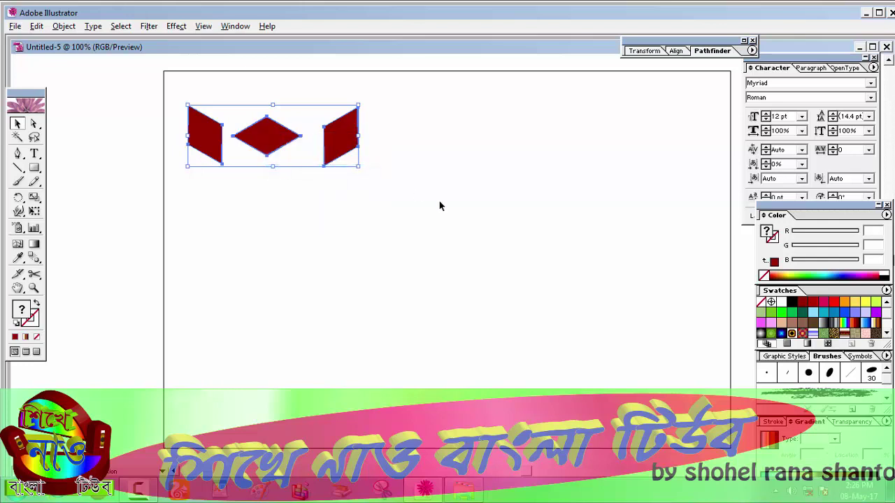
Step: Move the left and right faces under the top face to form a cube
left_click(340, 233)
left_click(215, 154)
left_click_drag(236, 168, 247, 167)
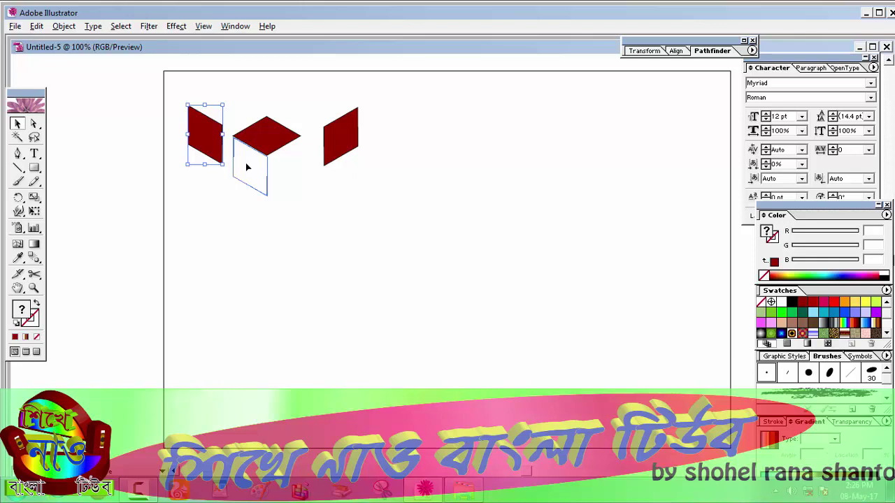
left_click_drag(246, 168, 245, 167)
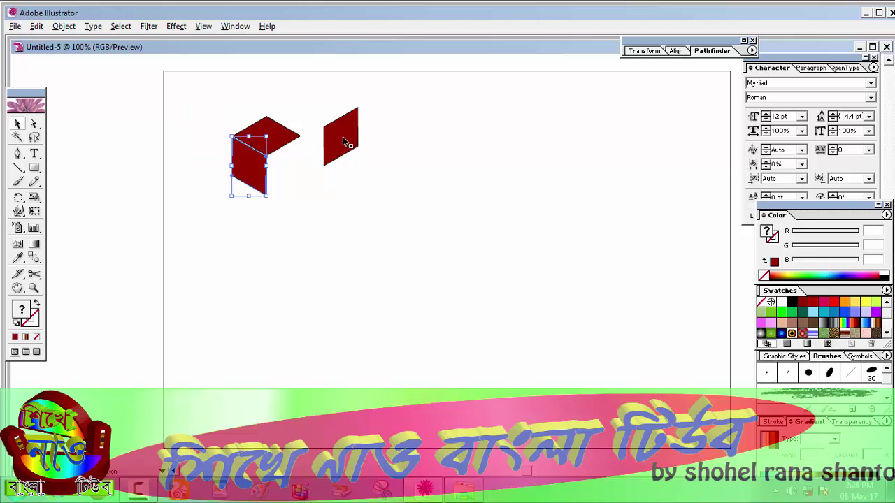
left_click_drag(342, 140, 288, 170)
left_click(336, 174)
Step: Nudge the left face up and the right face left to close the gaps
left_click(249, 173)
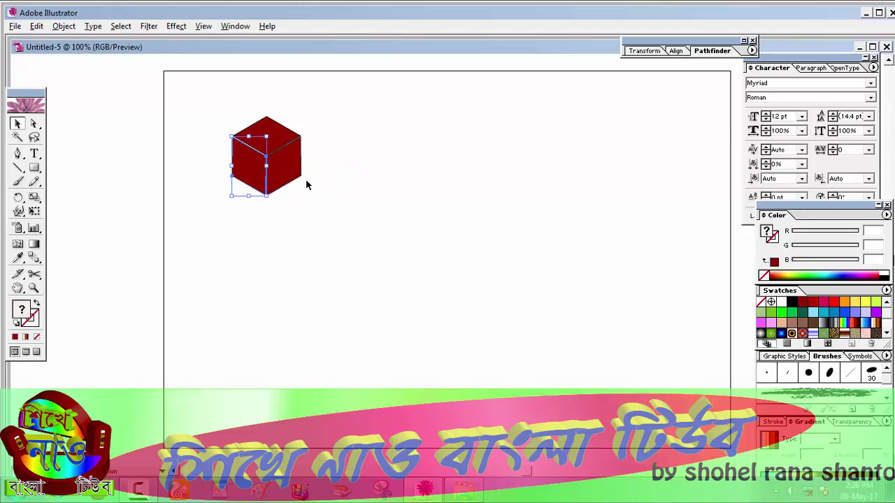
key("Up")
left_click(326, 163)
left_click(280, 181)
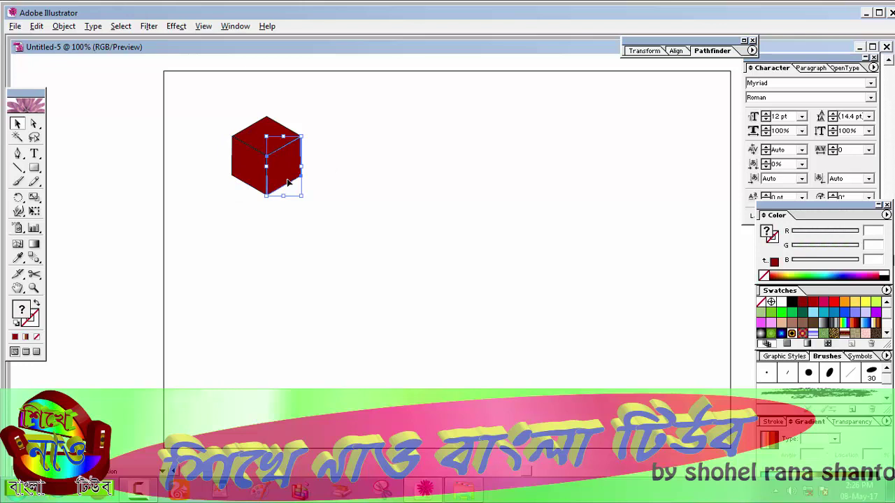
key("Left")
key("Left")
left_click(387, 161)
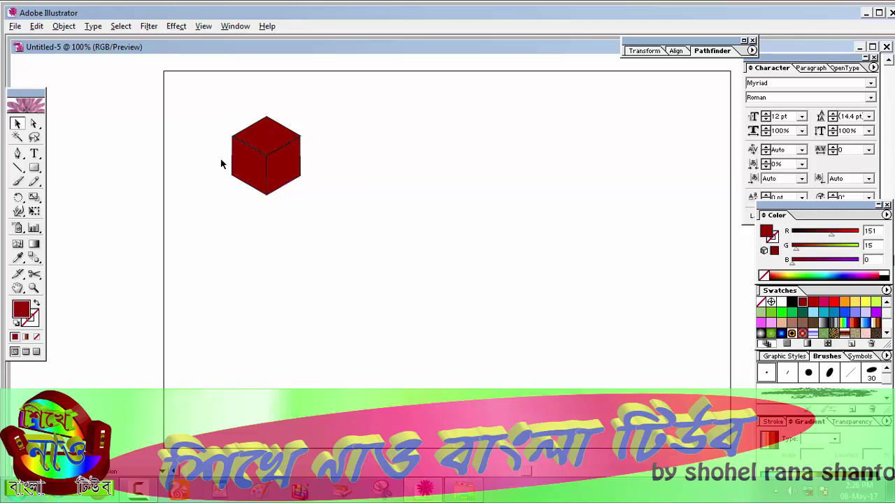
Step: Ungroup the cube, release its clipping mask, and group the three faces
left_click_drag(217, 106, 342, 229)
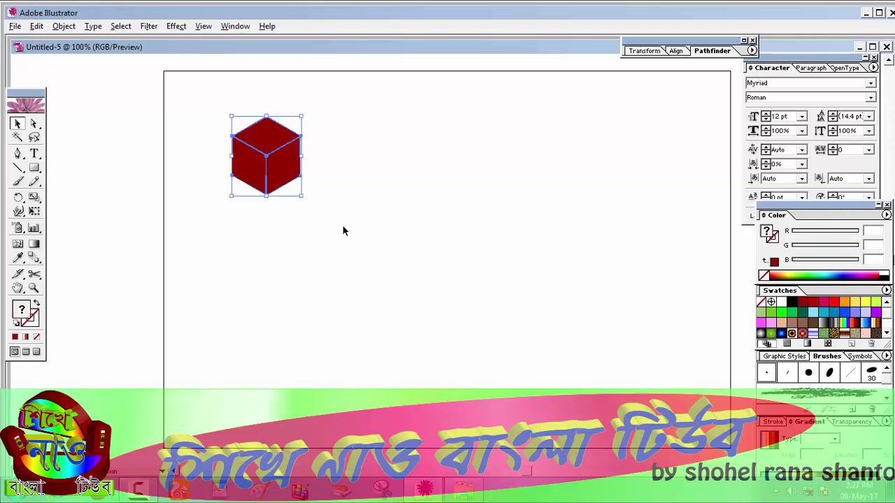
right_click(254, 159)
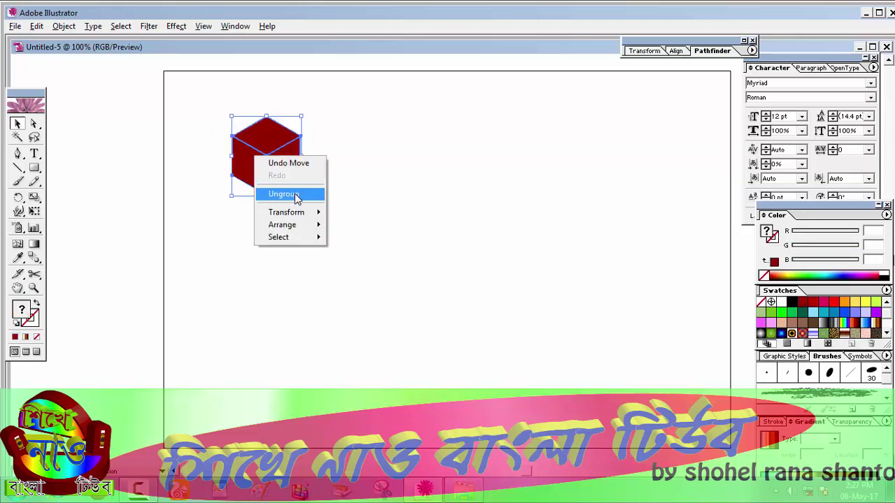
left_click(295, 197)
right_click(266, 166)
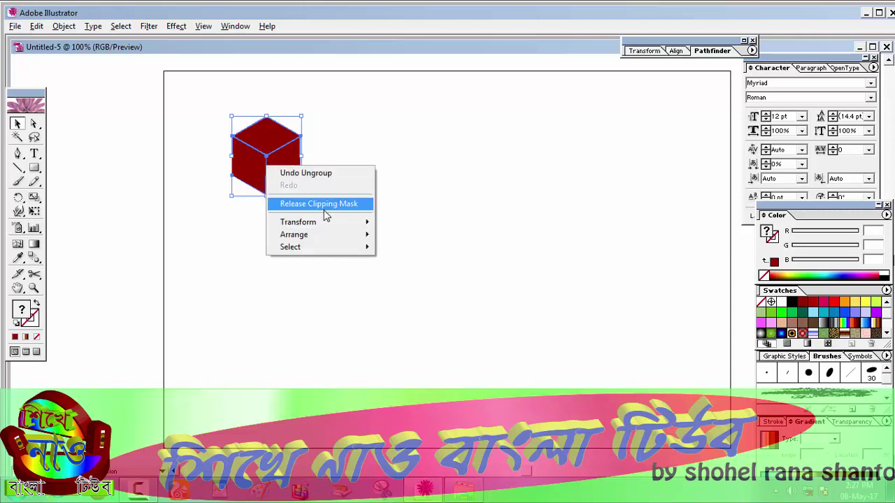
left_click(343, 207)
right_click(244, 155)
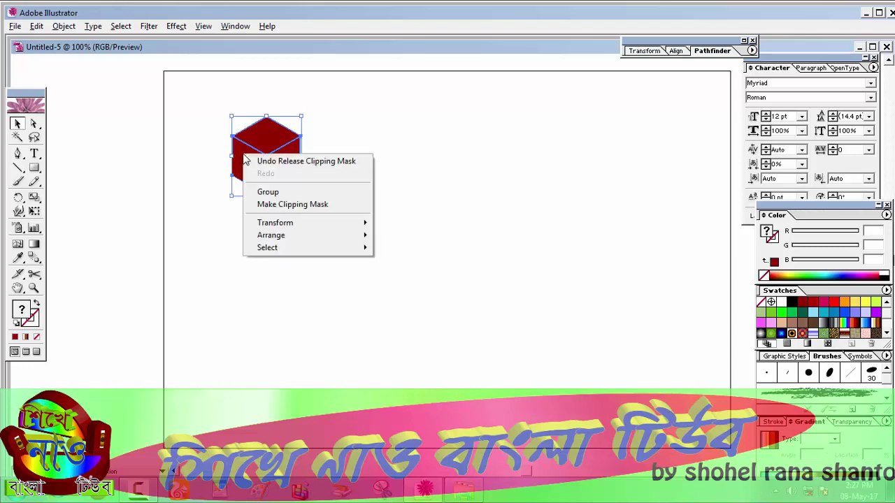
left_click(271, 193)
Step: Move the grouped cube to the page's top-left
left_click(423, 160)
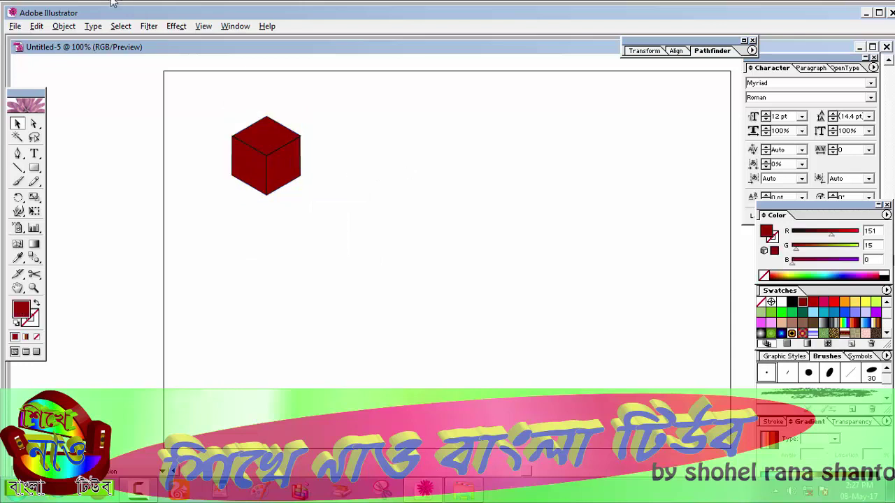
left_click_drag(217, 128, 333, 261)
mouse_move(263, 181)
left_mouse_down()
mouse_move(196, 155)
mouse_move(203, 159)
left_mouse_up()
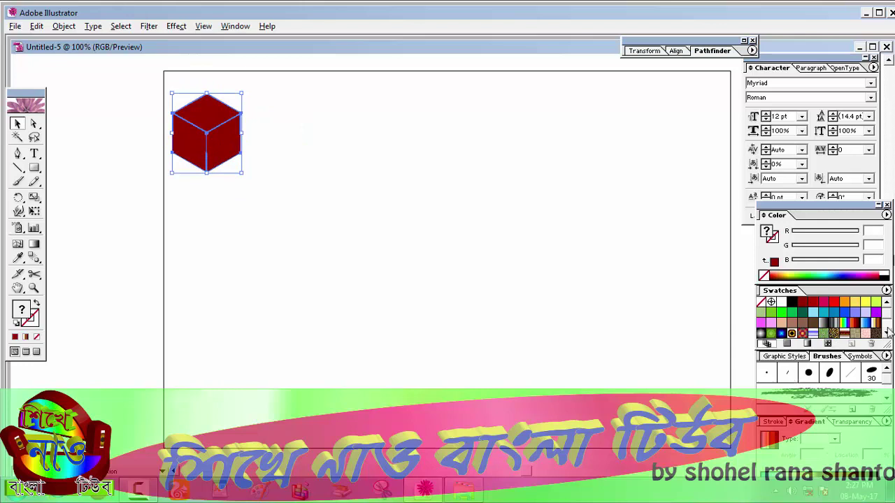
Step: Fill the cube with a blue radial gradient and Alt-drag copies into a honeycomb cluster
left_click(782, 334)
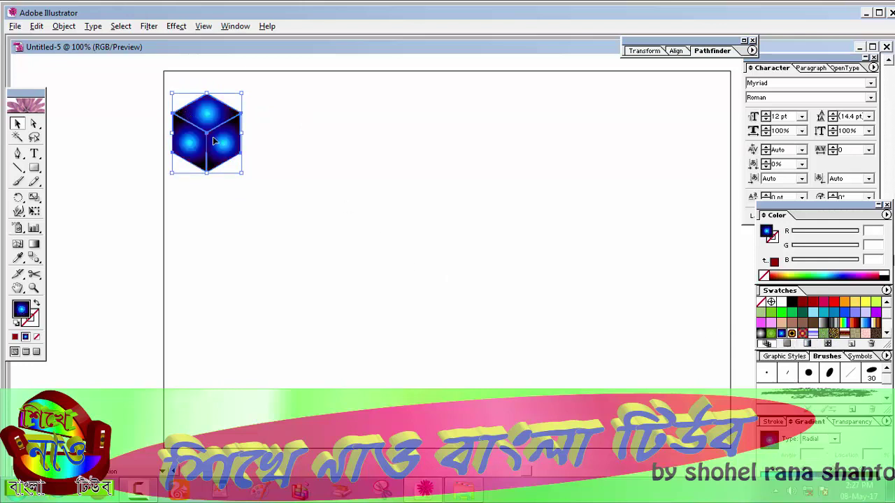
mouse_move(214, 141)
left_mouse_down()
mouse_move(344, 188)
mouse_move(345, 202)
left_mouse_up()
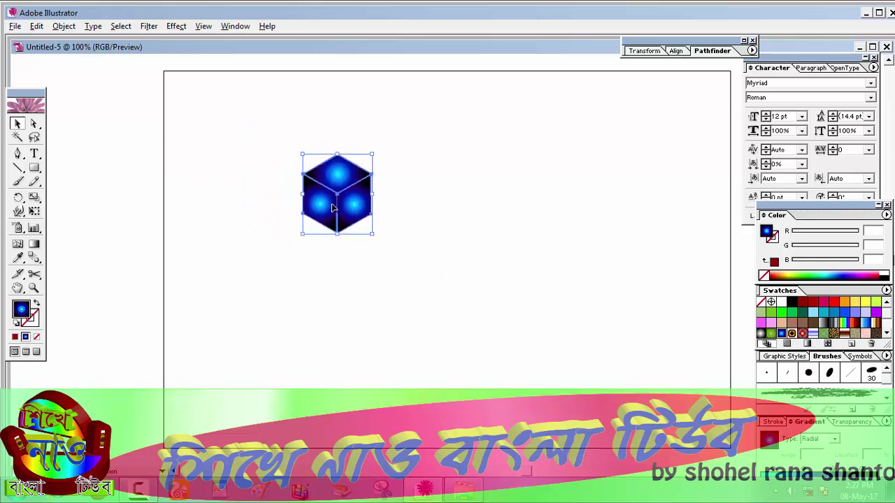
mouse_move(332, 207)
left_mouse_down()
mouse_move(371, 146)
mouse_move(417, 209)
left_mouse_up()
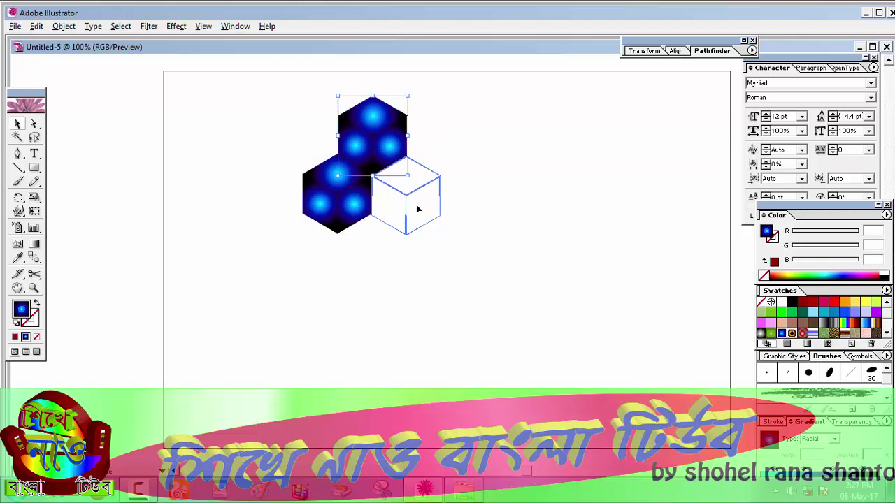
mouse_move(417, 209)
left_mouse_down()
mouse_move(382, 276)
mouse_move(383, 264)
mouse_move(313, 265)
mouse_move(280, 206)
left_mouse_up()
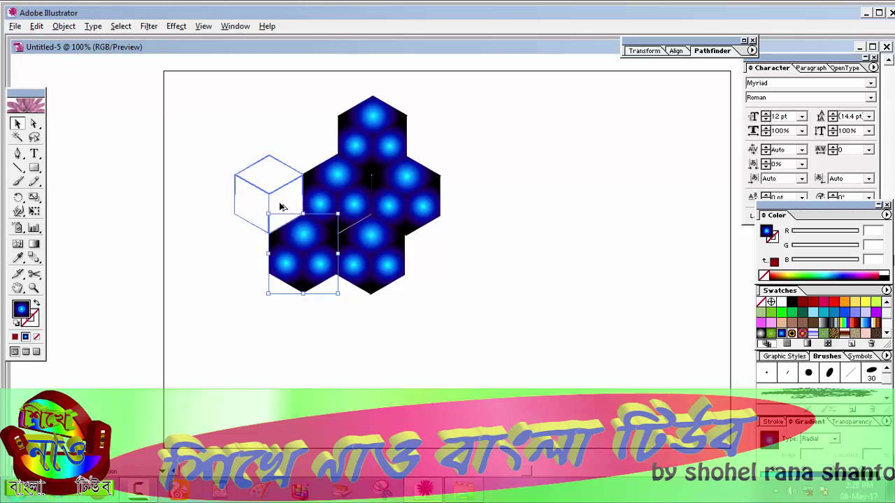
left_click_drag(281, 207, 315, 146)
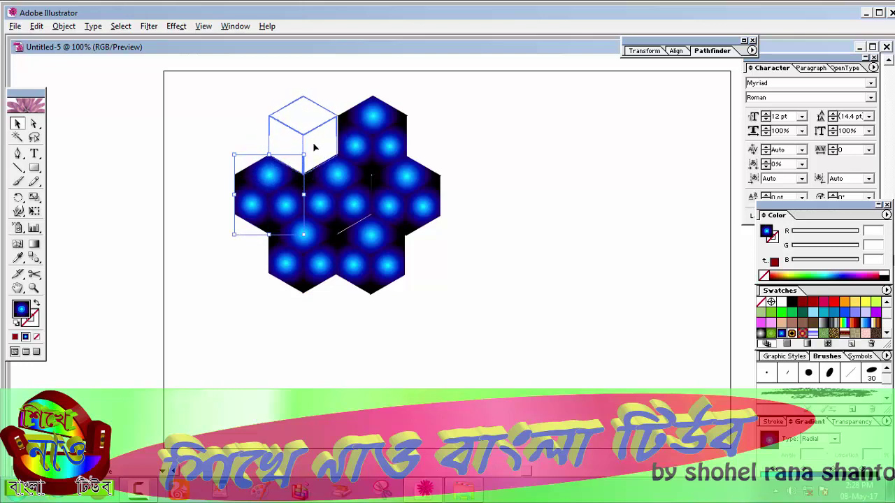
Step: Add a cube copy at the top left and nudge the top-right cube left and down
left_click_drag(313, 144, 315, 146)
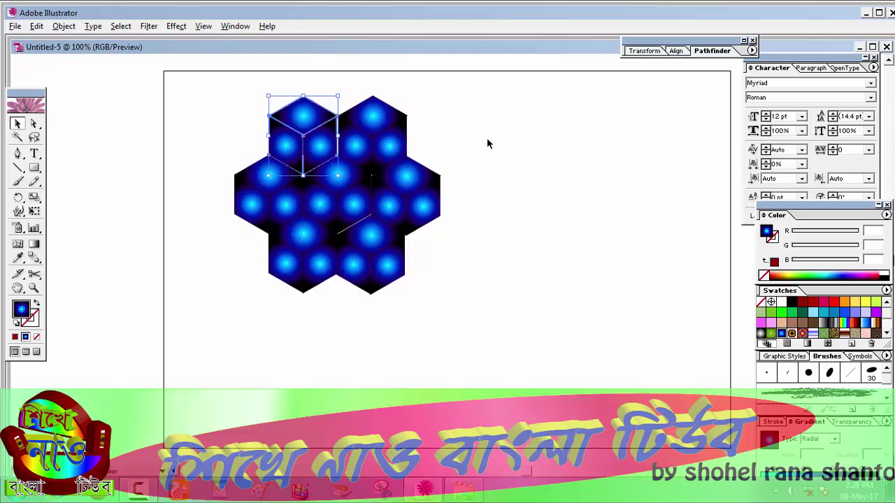
left_click(533, 148)
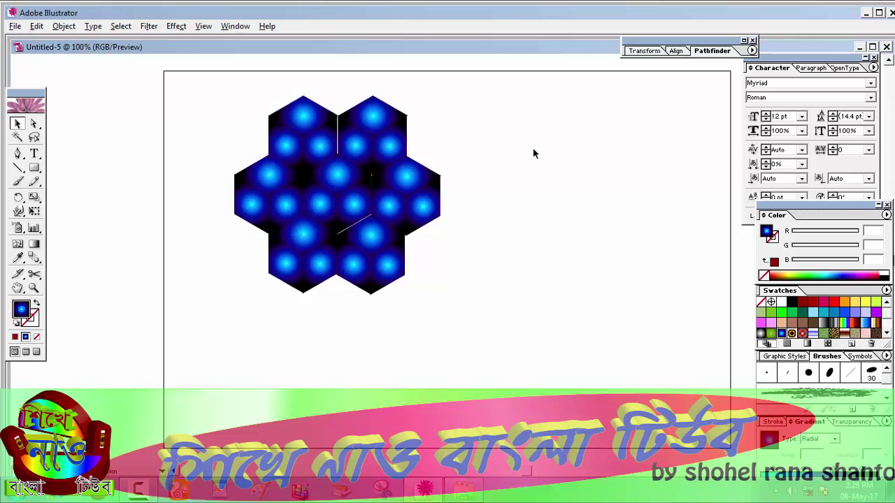
left_click(389, 148)
key("Left")
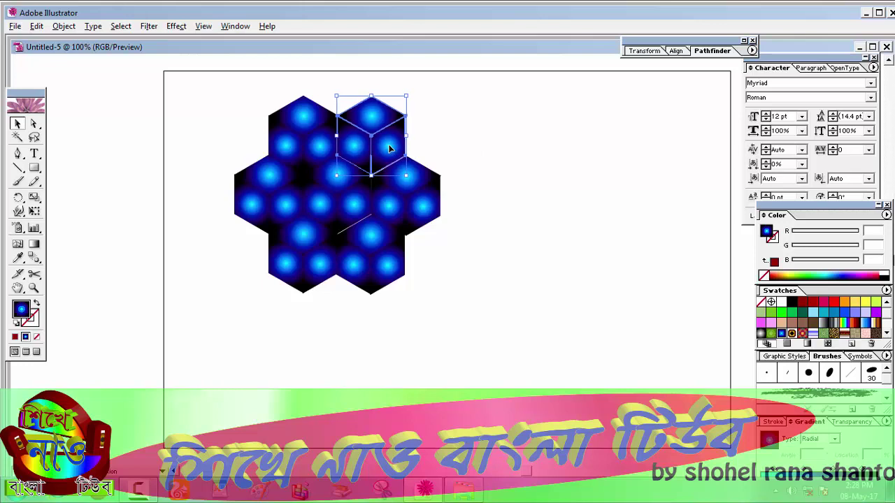
key("Down")
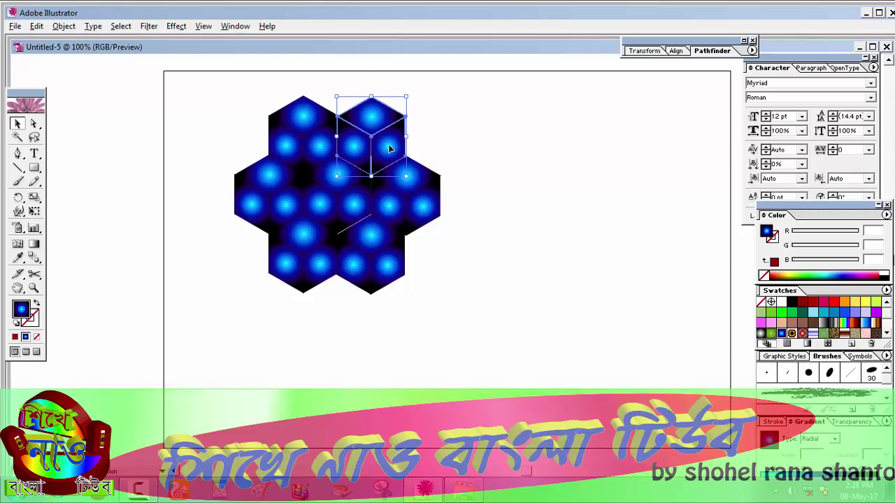
Step: Nudge the bottom-right hexagon group up and left until its edges meet
left_click(478, 136)
left_click(395, 256)
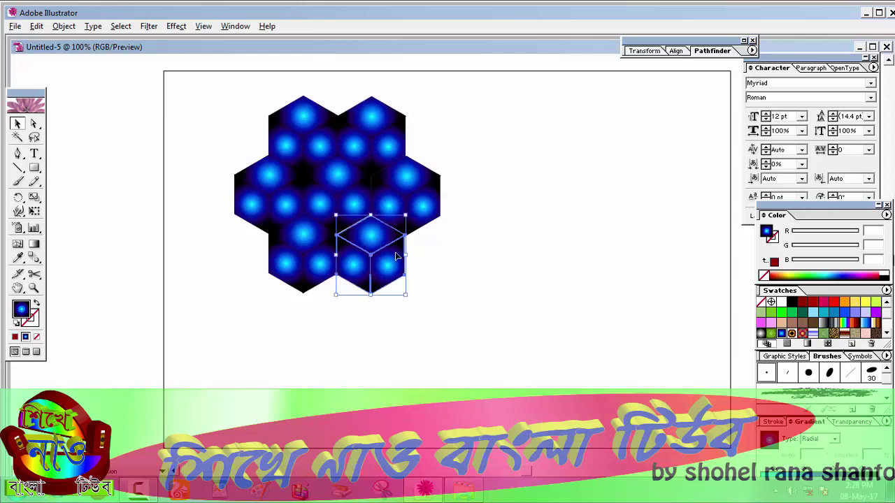
key("Up")
key("Left")
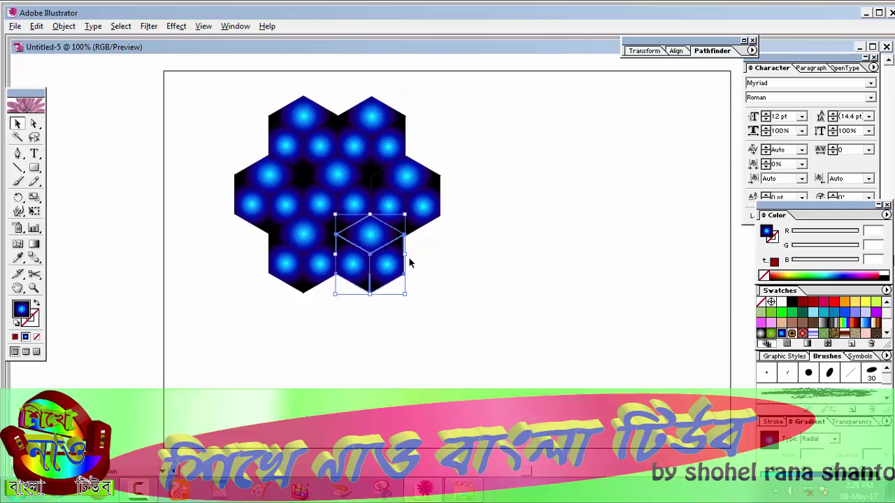
key("Up")
left_click(505, 218)
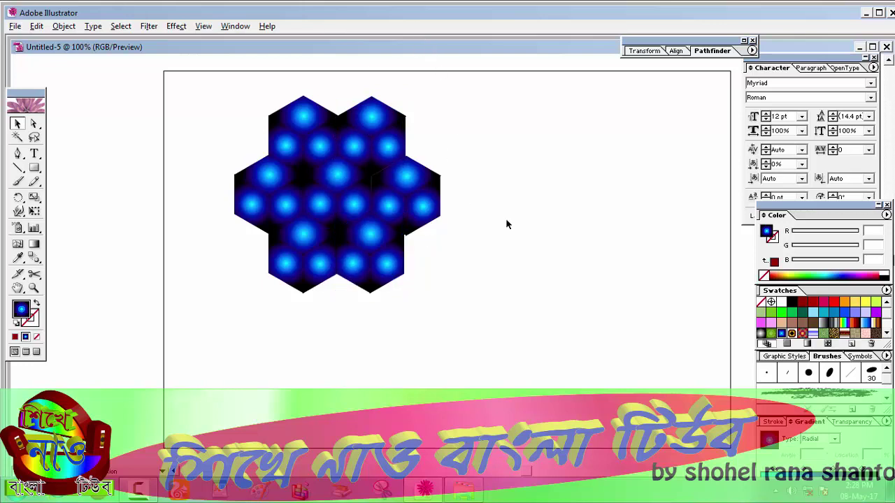
Step: Fit a hexagon group into the cluster's right notch and realign the bottom-right group
left_click_drag(389, 265, 426, 207)
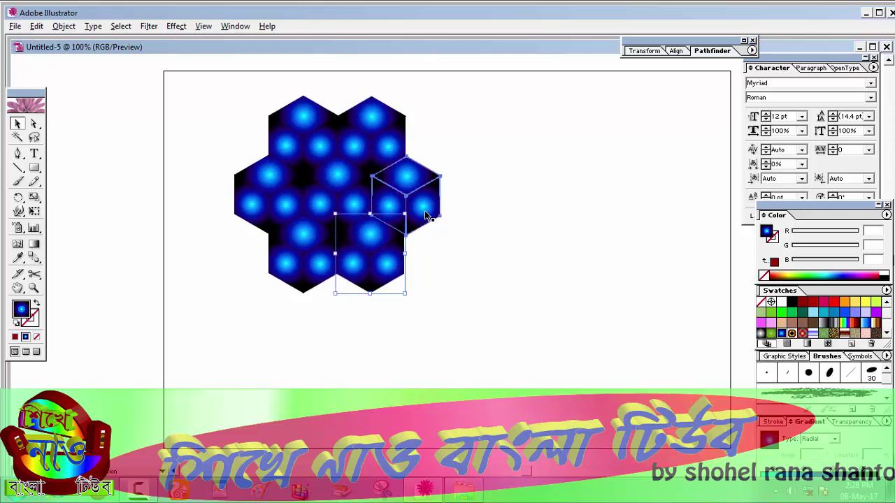
key("Left")
key("Up")
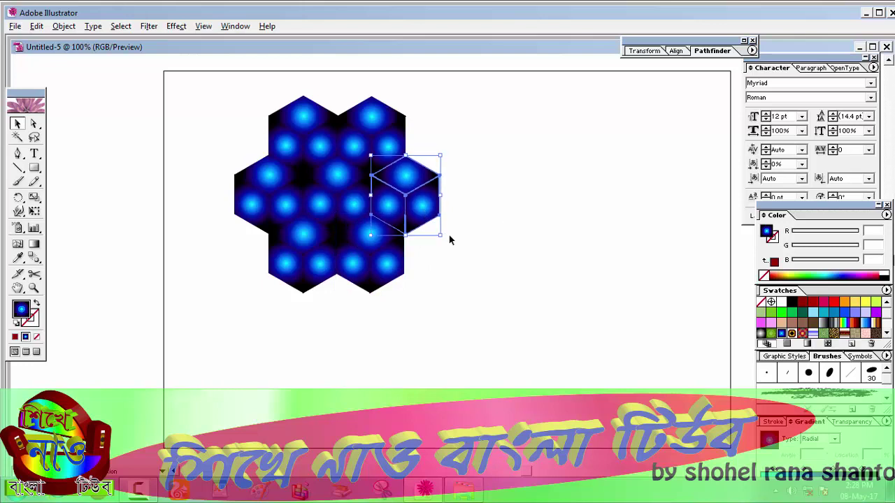
left_click(449, 240)
left_click(377, 264)
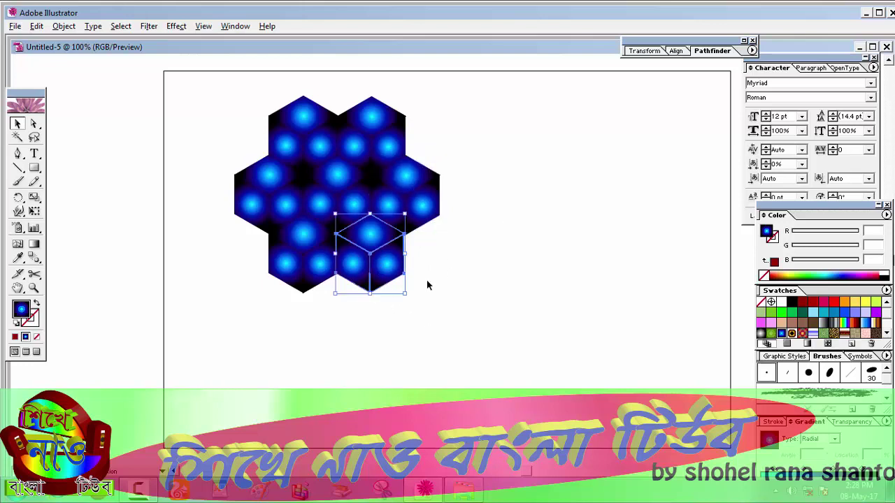
key("Right")
key("Down")
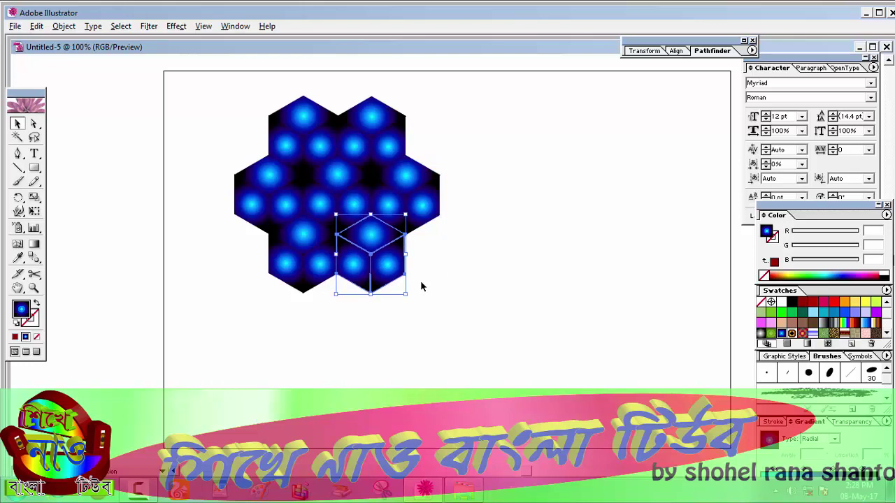
left_click(472, 235)
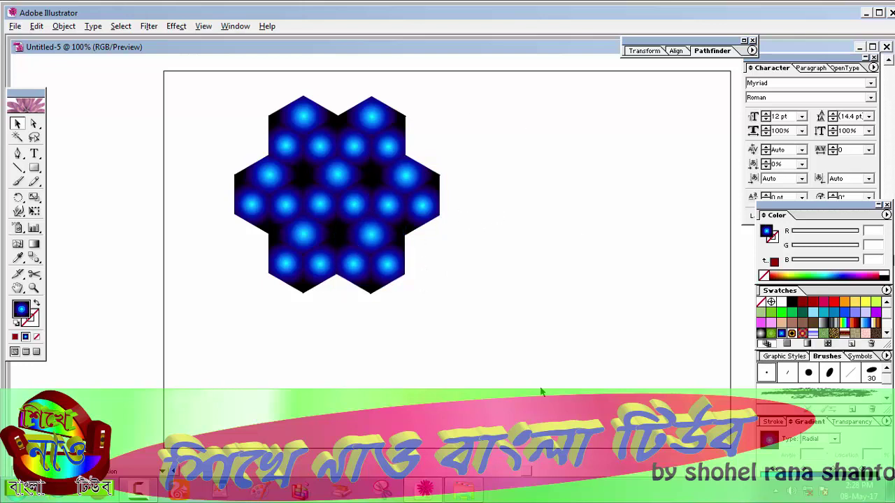
left_click(416, 212)
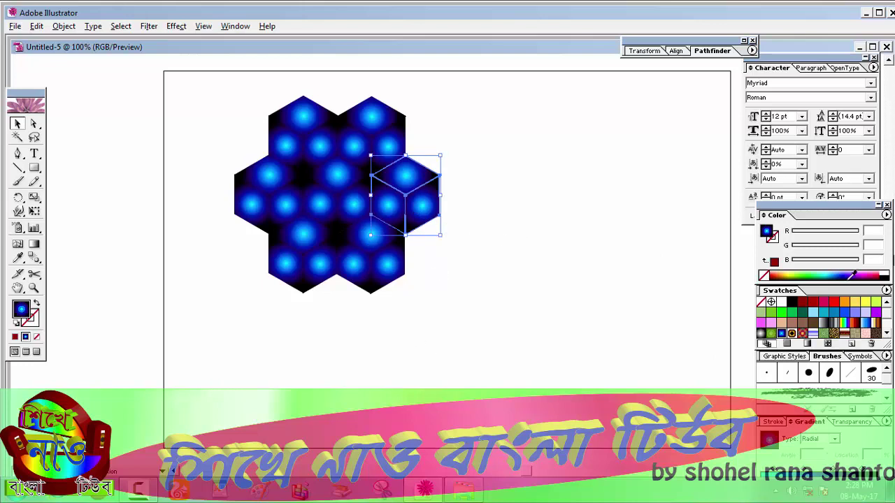
Step: Fill the right hexagon with the orange-black gradient and both lower groups light-blue
left_click(855, 322)
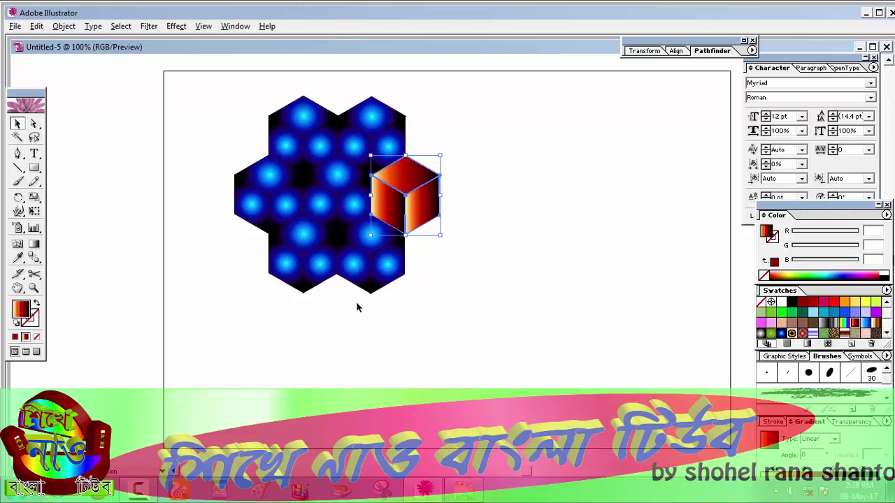
left_click(370, 285)
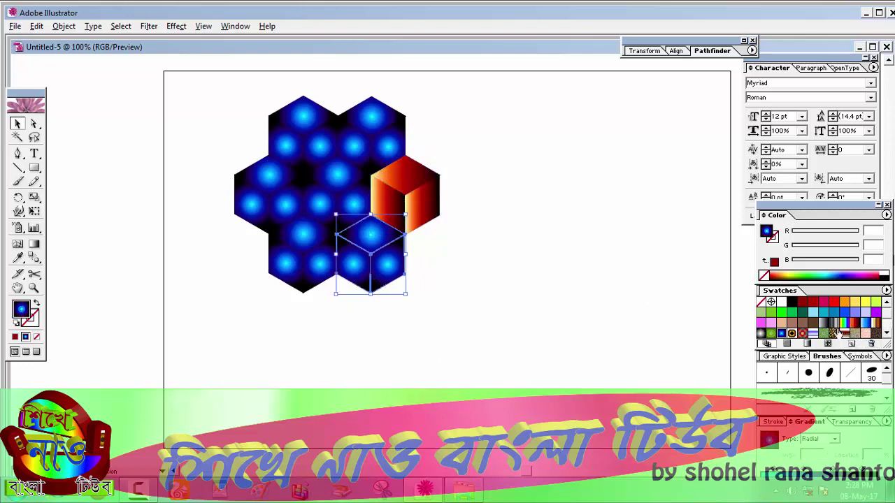
left_click(866, 323)
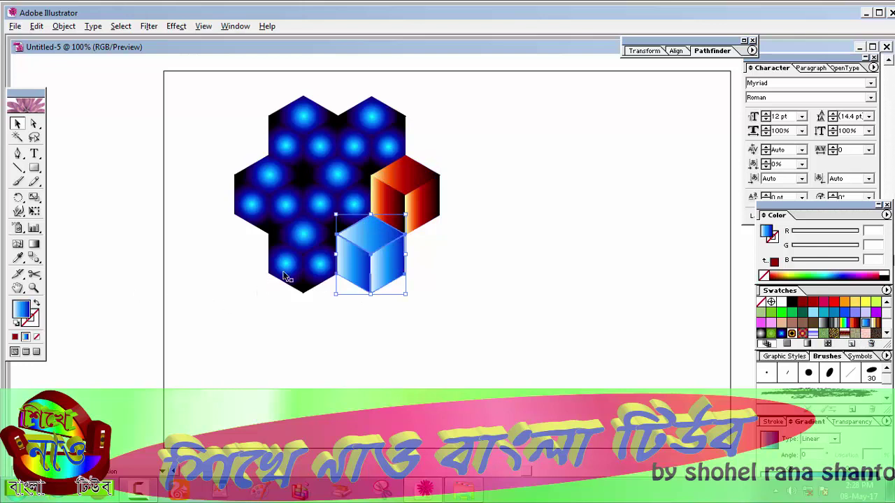
left_click(308, 238)
left_click(867, 323)
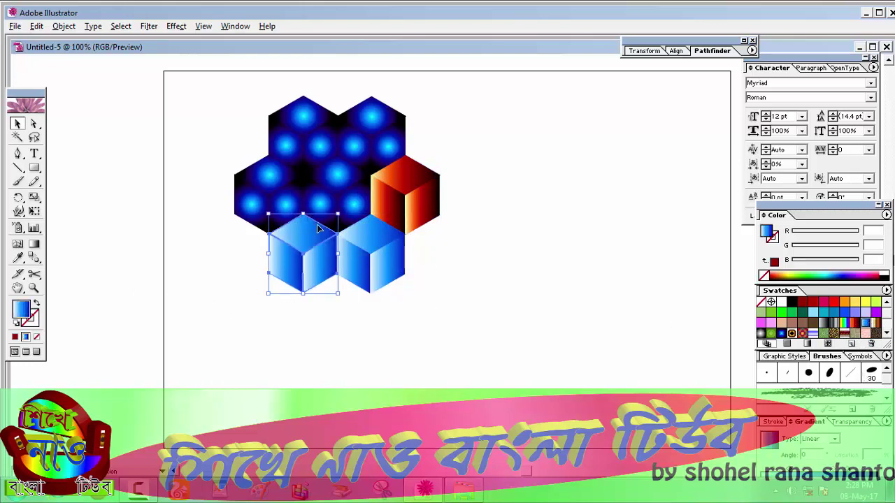
Step: Give the left hexagon the orange-red gradient and the top pair the light-blue gradient
left_click(280, 206)
left_click(854, 323)
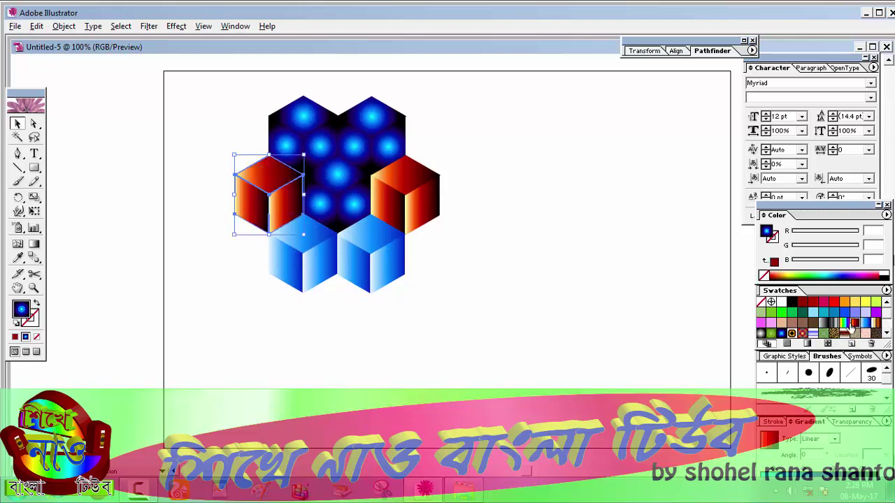
left_click(381, 154)
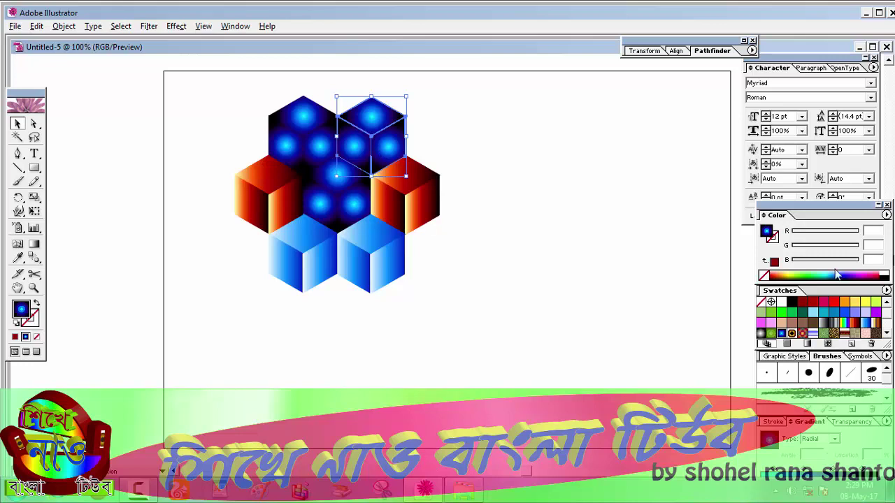
left_click(865, 326)
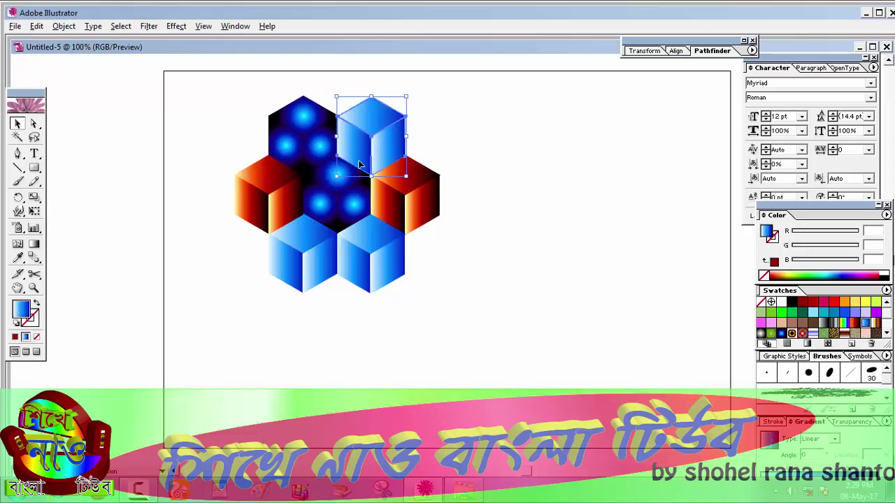
left_click(866, 325)
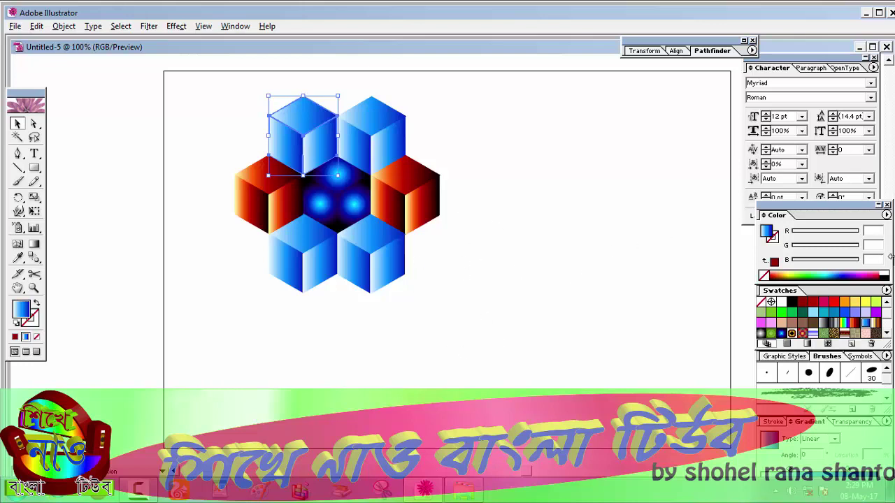
left_click(422, 201)
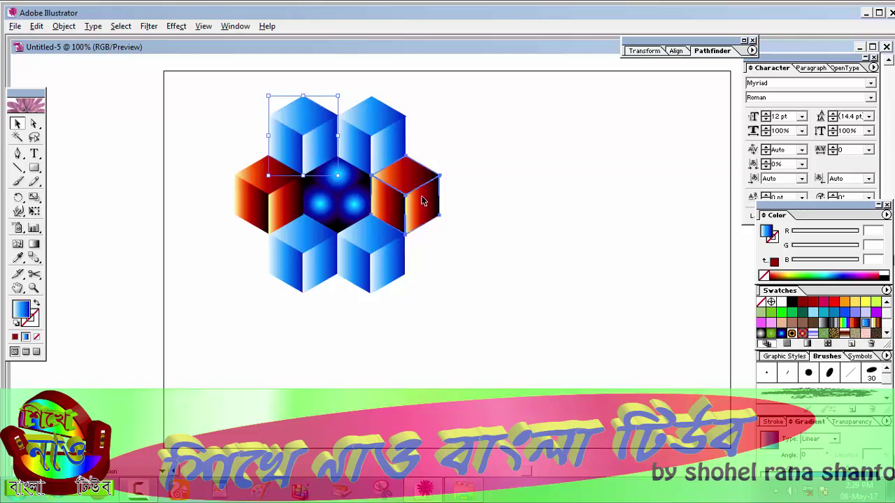
left_click_drag(422, 200, 459, 217)
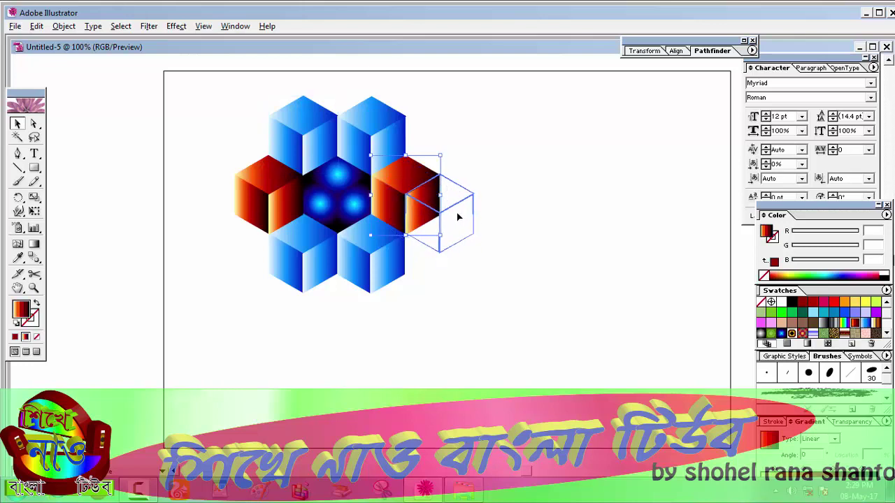
Step: Place orange cube copies stepping up-right from the right cube, then copy the left cube
mouse_move(459, 217)
left_mouse_down()
mouse_move(499, 219)
mouse_move(494, 208)
left_mouse_up()
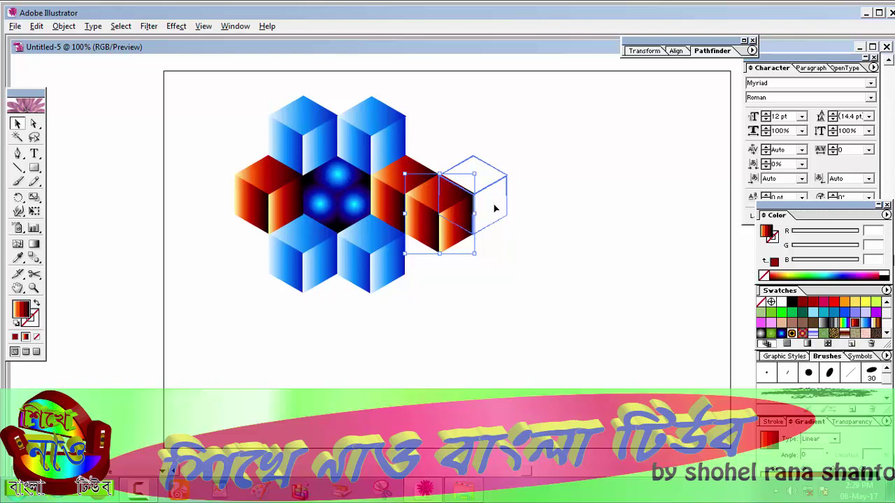
left_click_drag(494, 208, 531, 191)
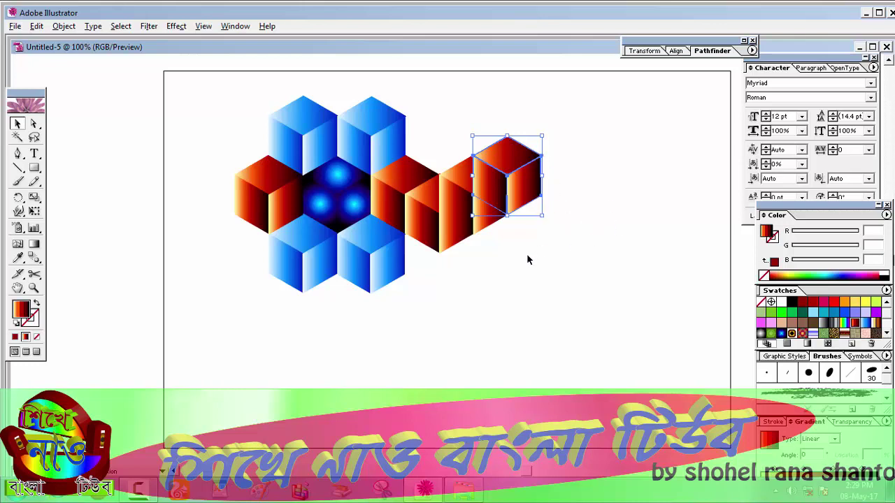
left_click(533, 300)
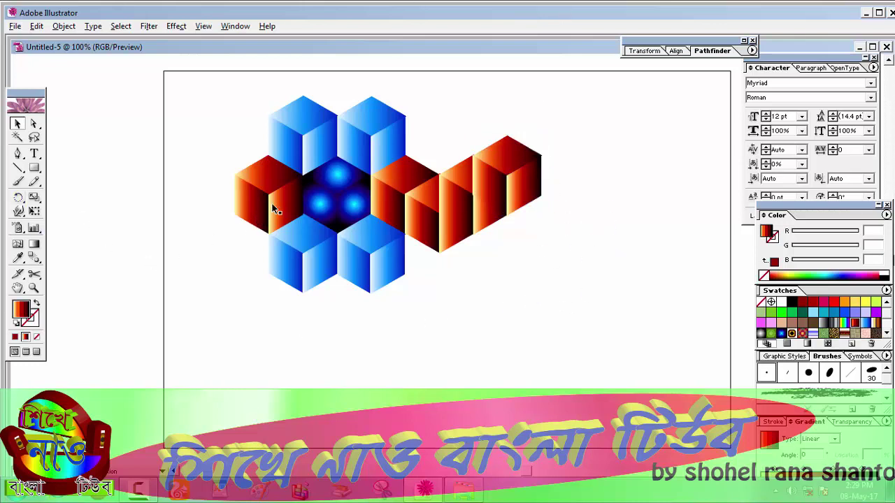
left_click_drag(272, 204, 238, 225)
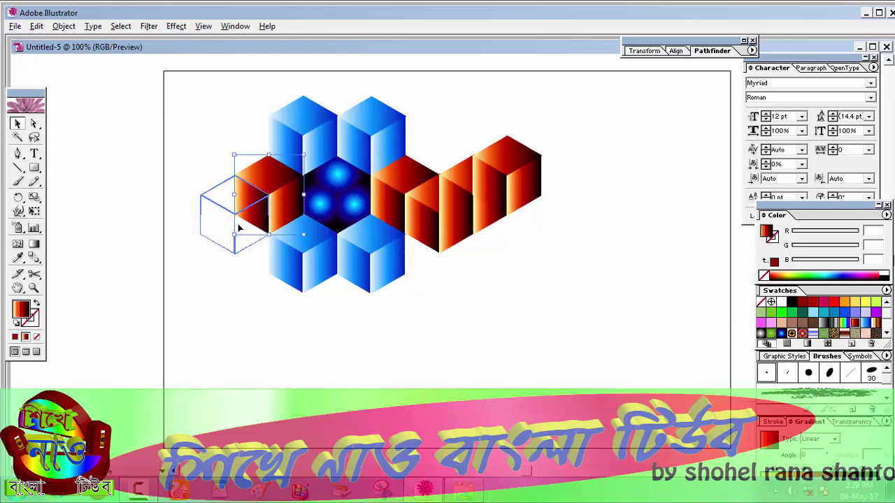
Step: Add orange cube copies down-left and place a dark-blue centre cube copy atop the cluster
left_click_drag(239, 228, 212, 250)
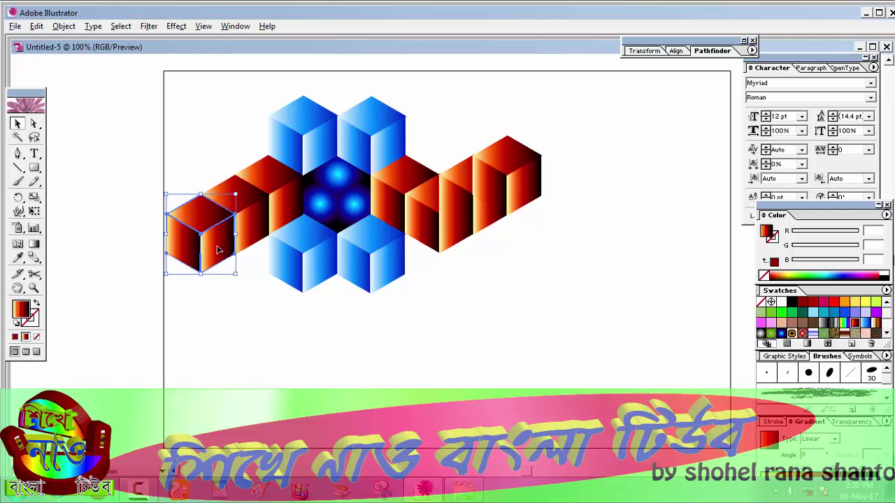
left_click_drag(219, 250, 181, 273)
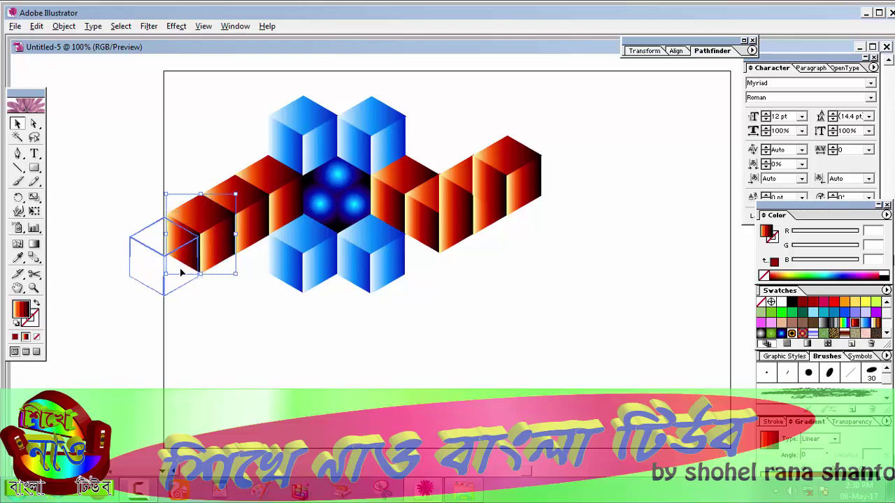
left_click_drag(180, 272, 183, 272)
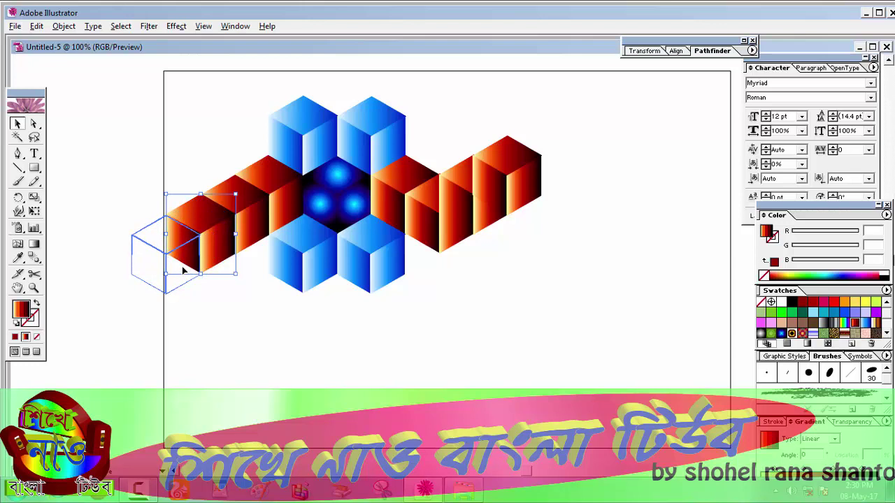
left_click_drag(183, 271, 184, 271)
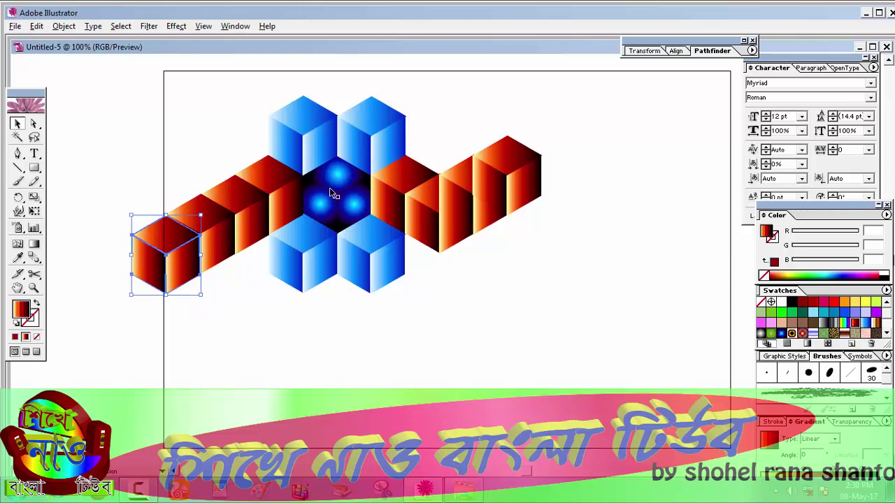
left_click_drag(332, 204, 332, 89)
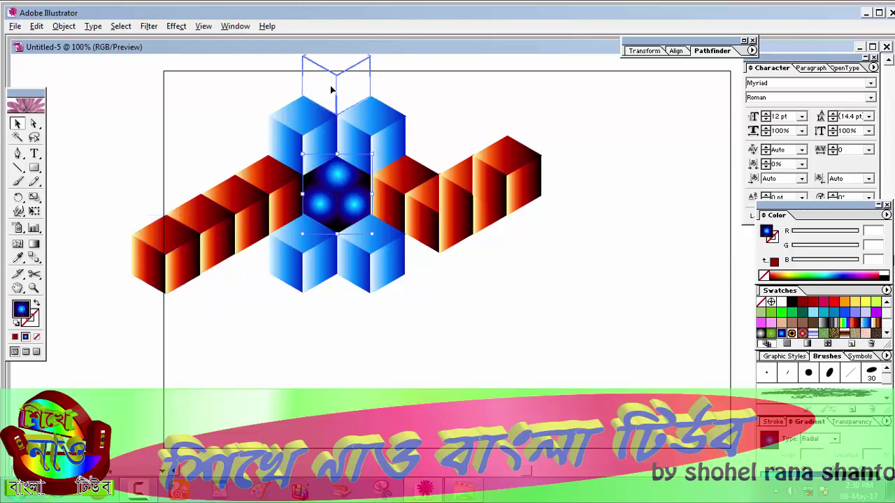
left_click_drag(332, 88, 333, 91)
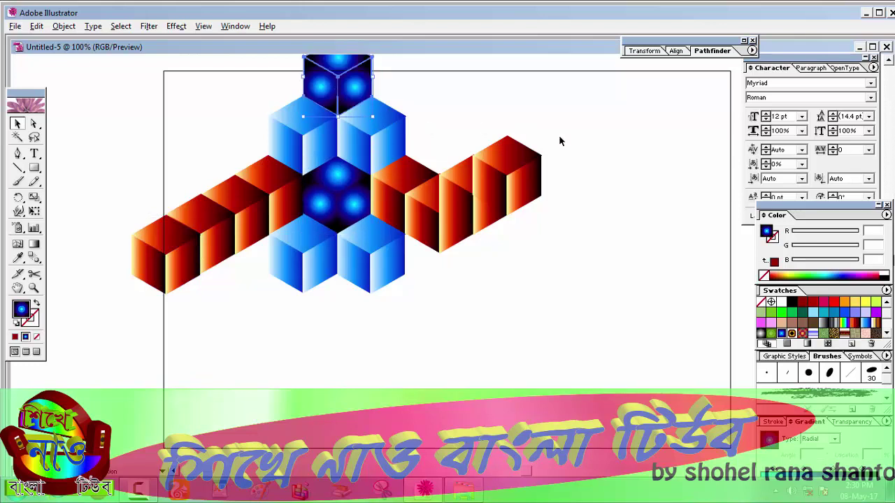
Step: Send the copied hexagon behind the blue cubes, then nudge the whole cube figure down three steps
key("ctrl+shift+bracketleft")
left_click(601, 177)
mouse_move(115, 67)
left_mouse_down()
mouse_move(495, 255)
mouse_move(492, 269)
left_mouse_up()
key("Down")
key("Down")
key("Down")
key("Down")
key("Down")
key("Down")
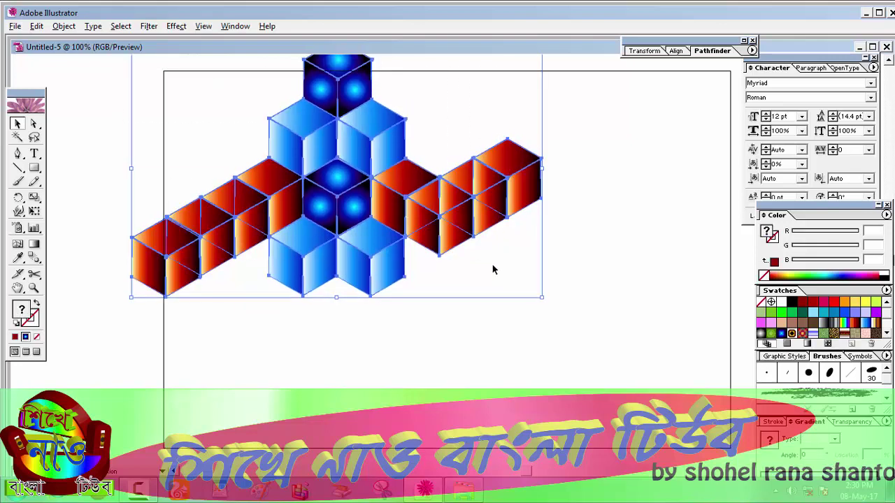
key("Down")
key("Down")
key("Down")
key("Down")
key("Down")
key("Down")
key("Down")
key("Down")
key("Down")
key("Down")
key("Down")
key("Down")
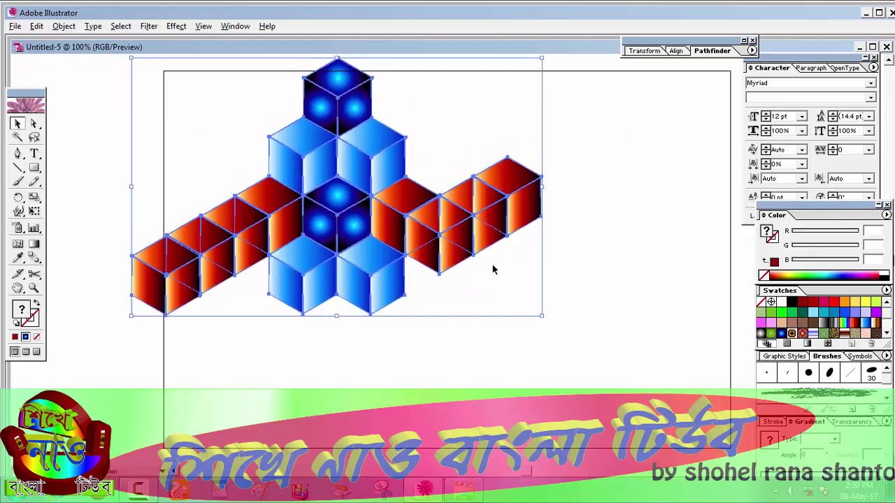
key("Down")
key("Down")
key("Down")
key("Down")
key("Down")
key("Down")
key("Down")
key("Down")
key("Down")
key("Down")
key("Down")
key("Down")
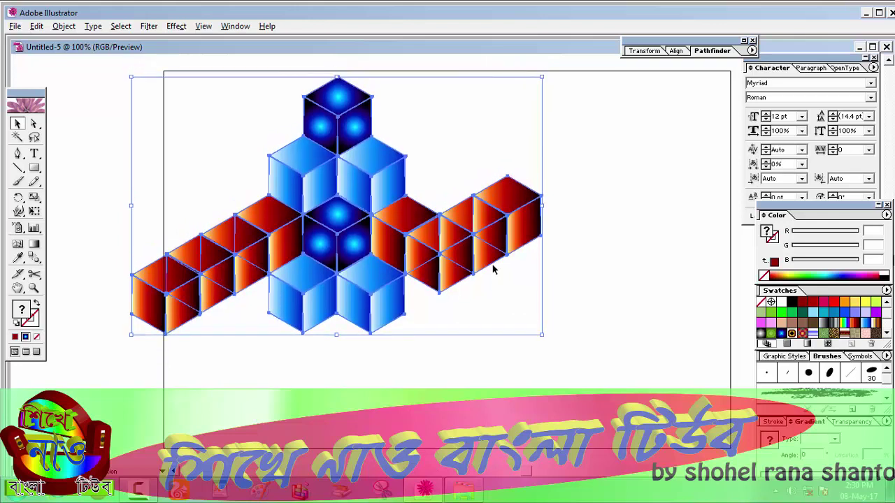
Step: Duplicate the lower-right blue cube downward twice to form the right leg
left_click(634, 176)
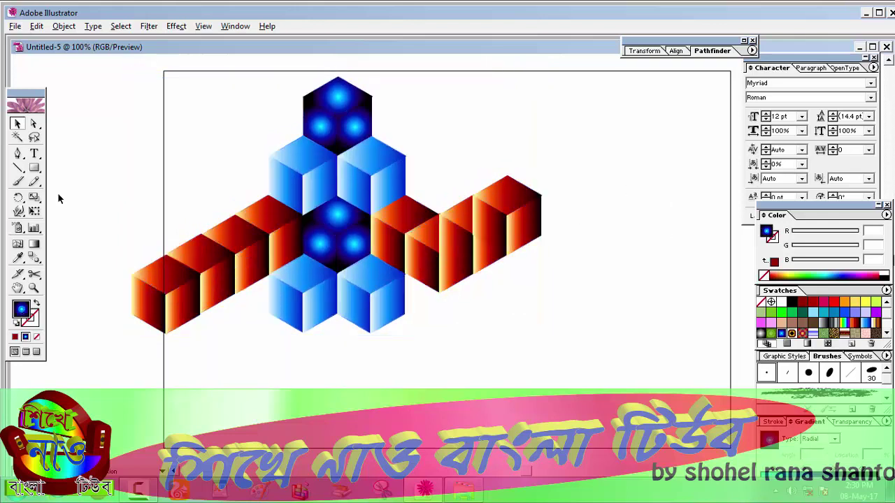
left_click_drag(388, 304, 415, 369)
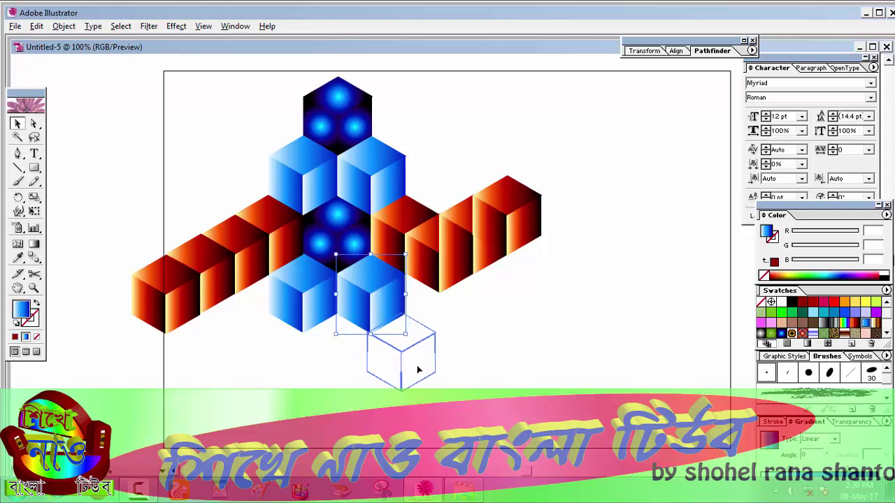
left_click_drag(415, 369, 422, 371)
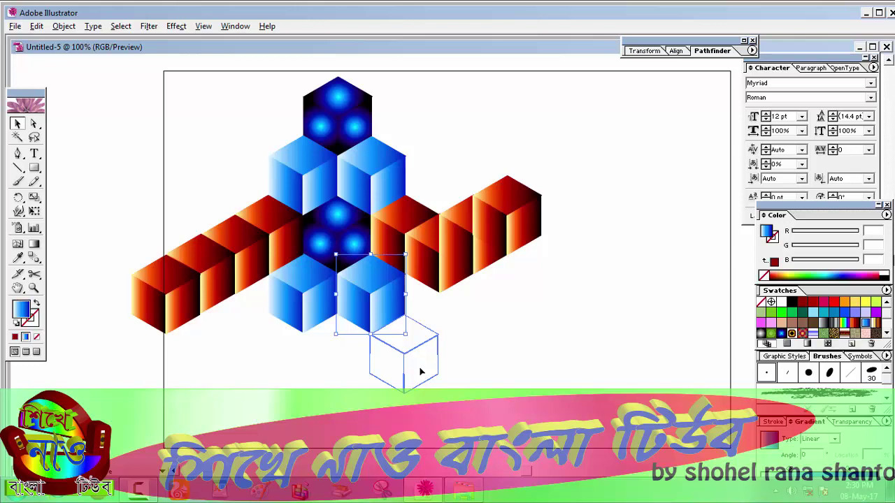
left_click_drag(420, 373, 453, 428)
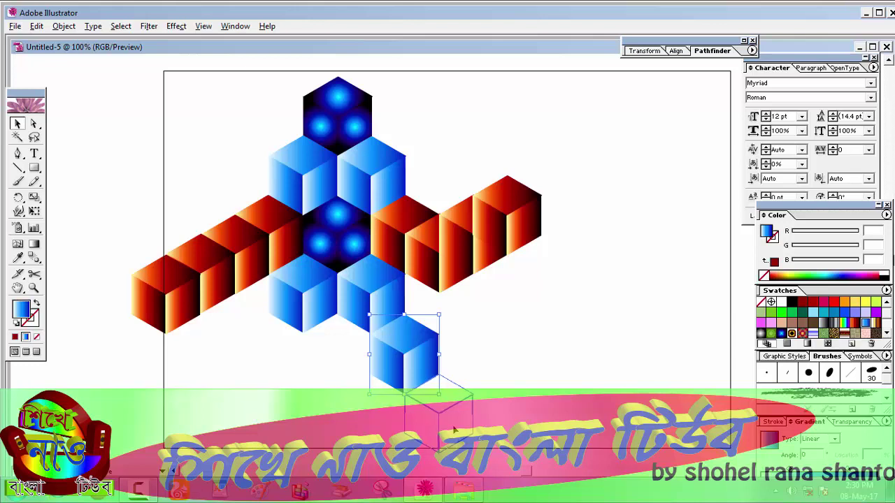
left_click_drag(453, 429, 453, 429)
Step: Duplicate a left blue cube down and position it as the left leg
mouse_move(304, 306)
left_mouse_down()
mouse_move(294, 364)
mouse_move(282, 378)
mouse_move(271, 370)
mouse_move(236, 431)
left_mouse_up()
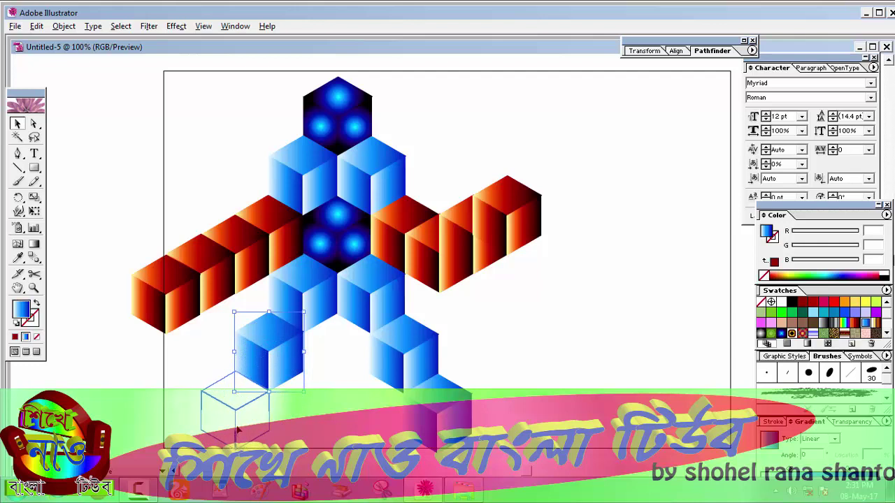
left_click_drag(236, 429, 236, 427)
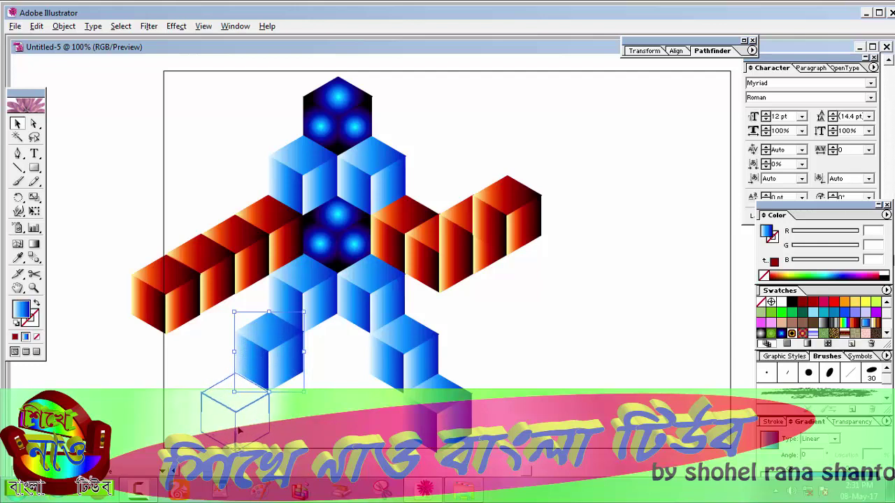
left_click_drag(236, 428, 236, 430)
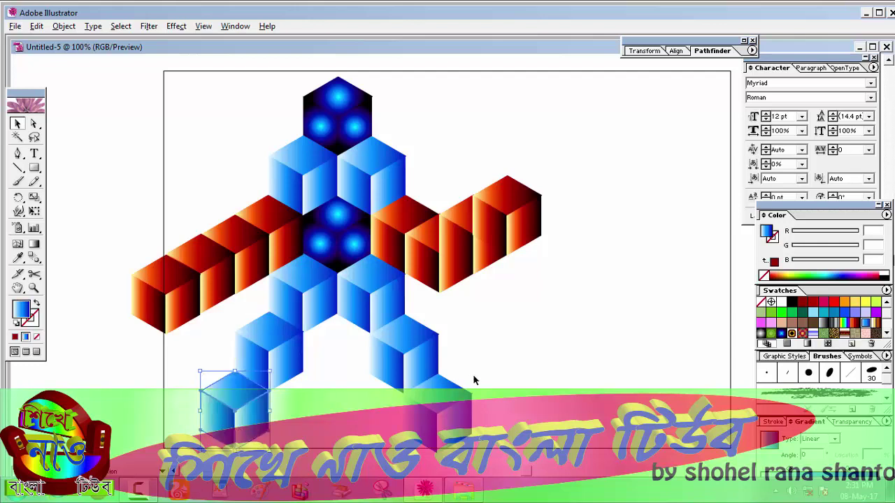
left_click(498, 354)
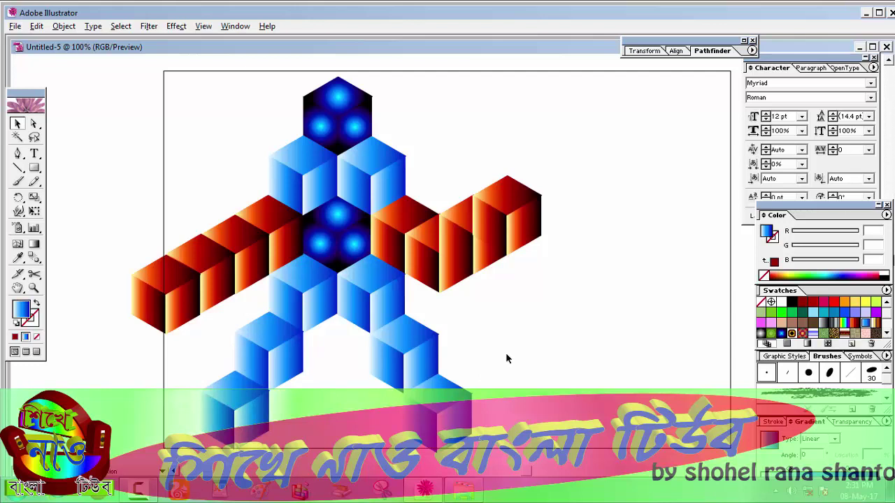
left_click(505, 226)
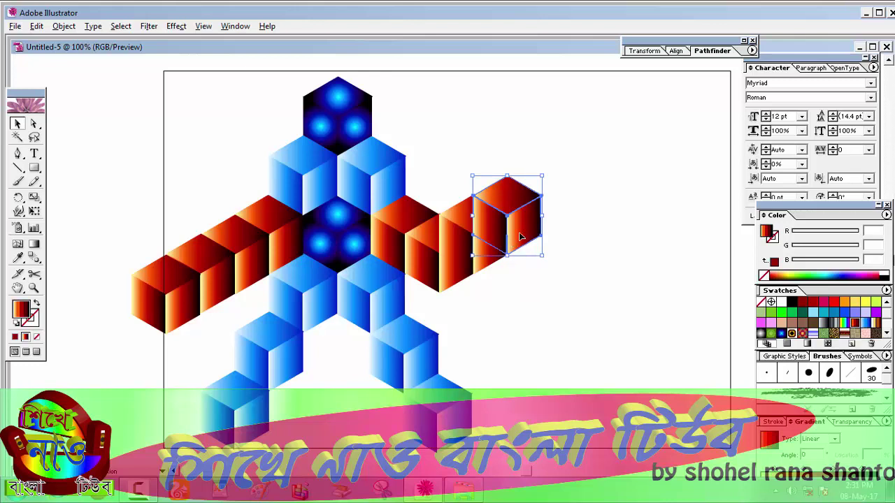
Step: Lift the right arm's outermost orange cube up and left, fine-tuning it with arrow-key nudges
mouse_move(520, 237)
left_mouse_down()
mouse_move(516, 214)
mouse_move(526, 197)
mouse_move(516, 197)
left_mouse_up()
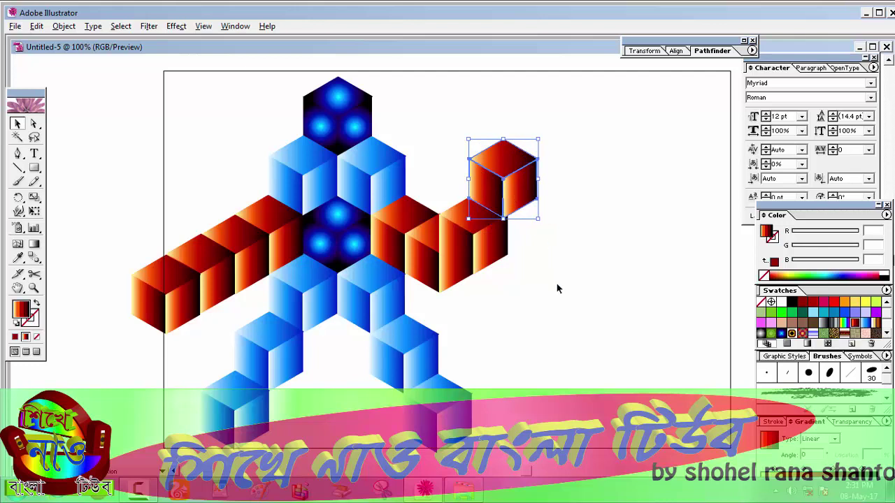
left_click(557, 288)
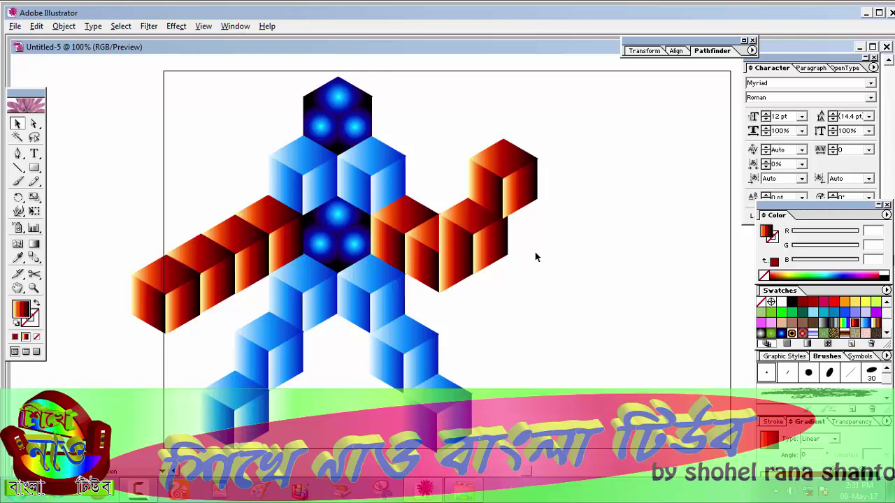
left_click(518, 202)
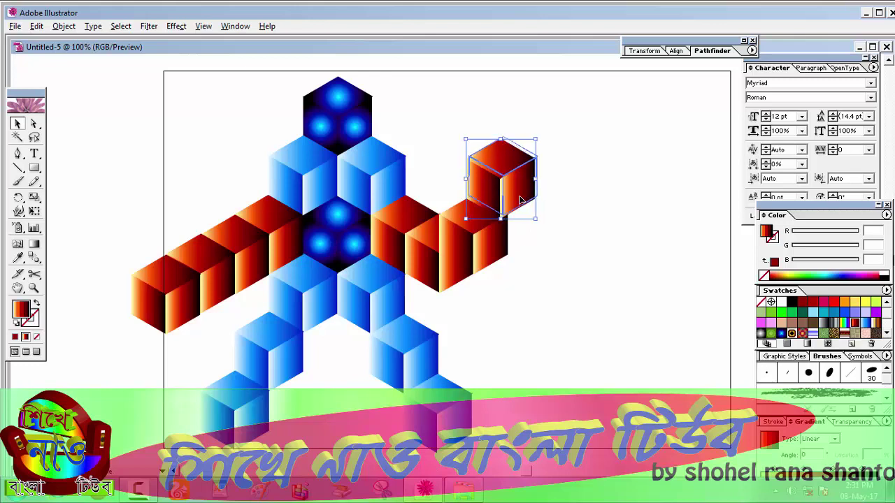
left_click_drag(517, 202, 520, 201)
key("Down")
key("Down")
key("Down")
key("Right")
key("Right")
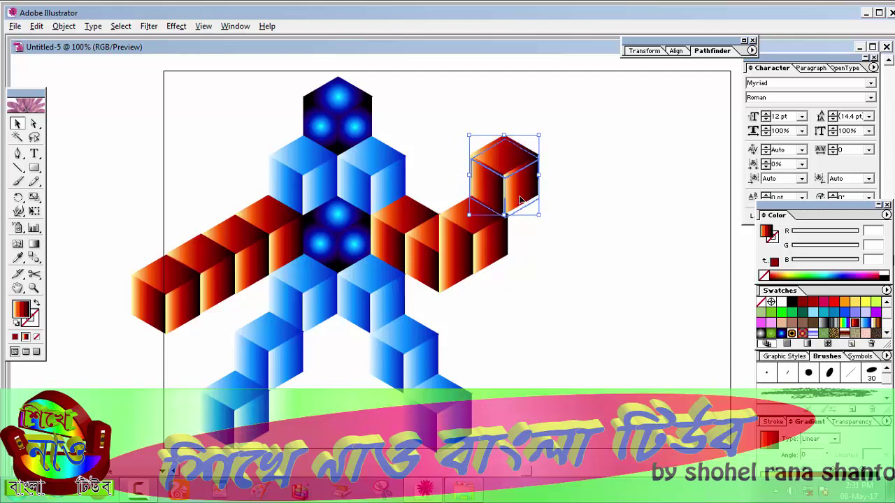
left_click(589, 315)
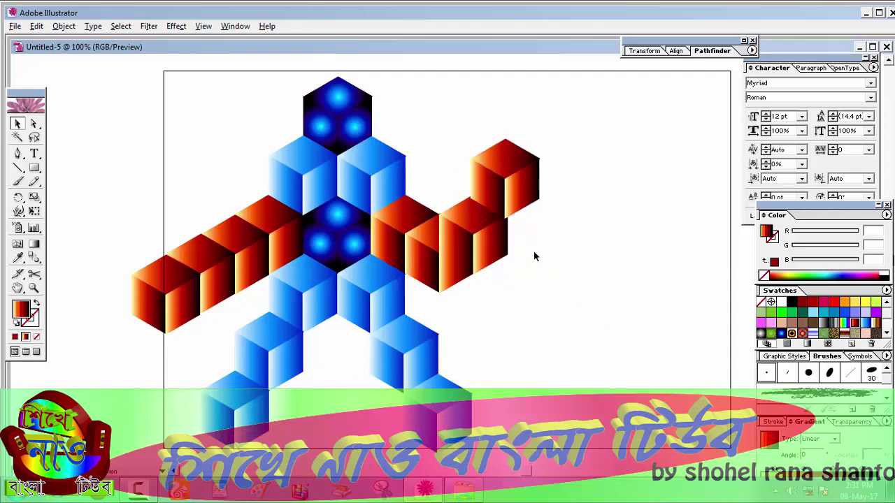
left_click(519, 199)
key("Left")
key("Left")
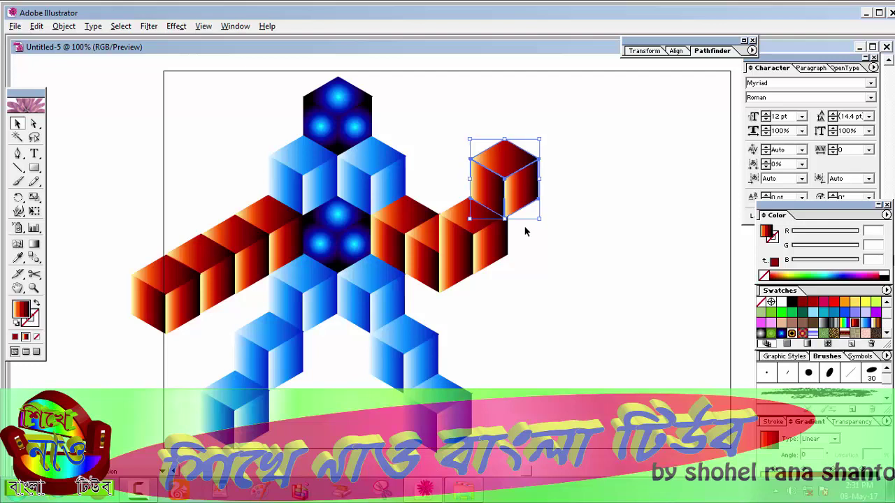
key("Left")
key("Left")
key("Up")
key("Up")
key("Up")
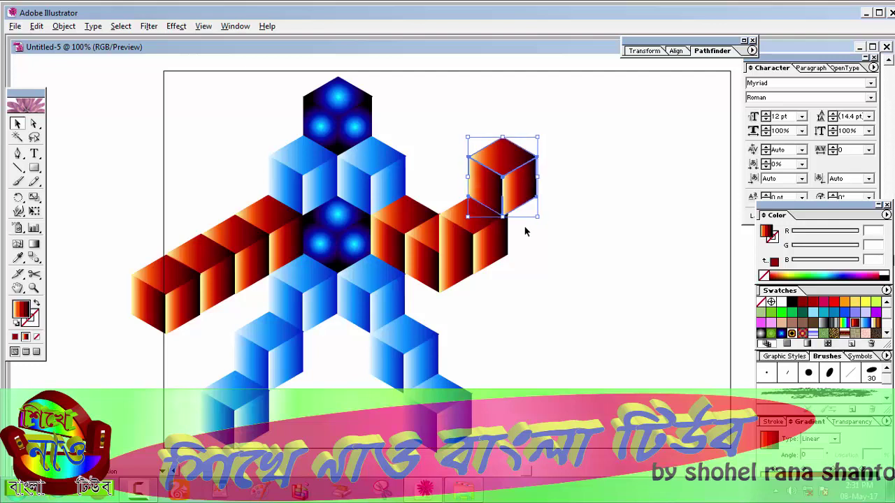
left_click(557, 233)
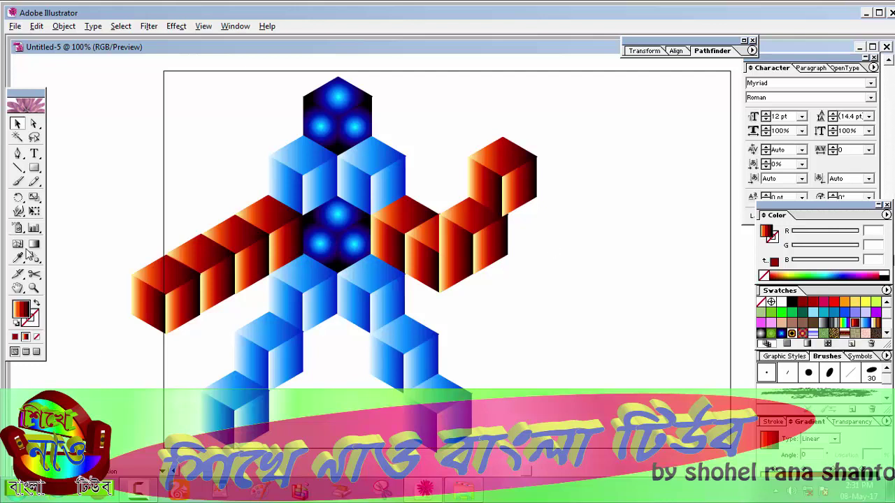
Step: Select every robot cube and scale the figure down toward the upper-left corner
left_click_drag(185, 77, 624, 455)
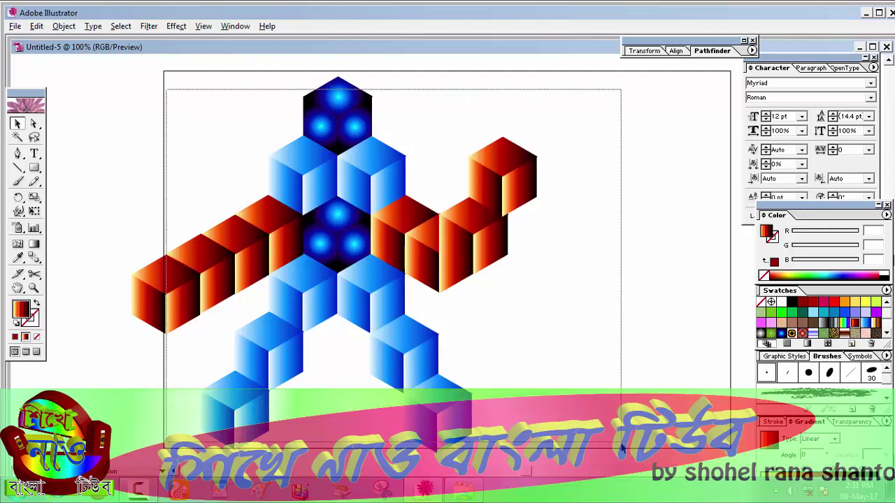
left_click(330, 453)
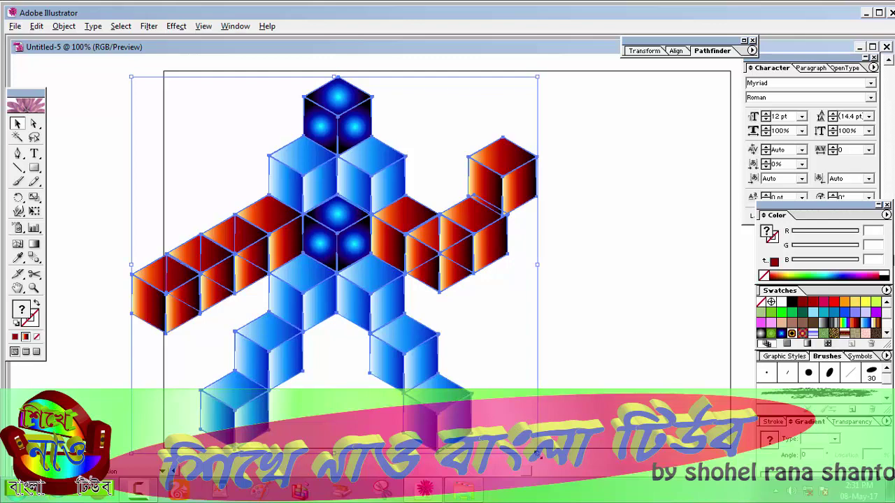
mouse_move(533, 454)
left_mouse_down()
mouse_move(376, 261)
mouse_move(277, 209)
left_mouse_up()
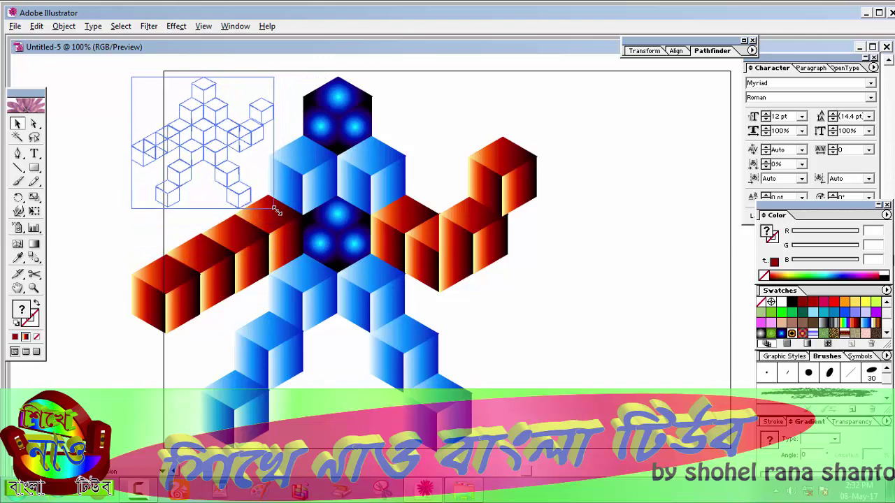
left_click_drag(277, 210, 296, 238)
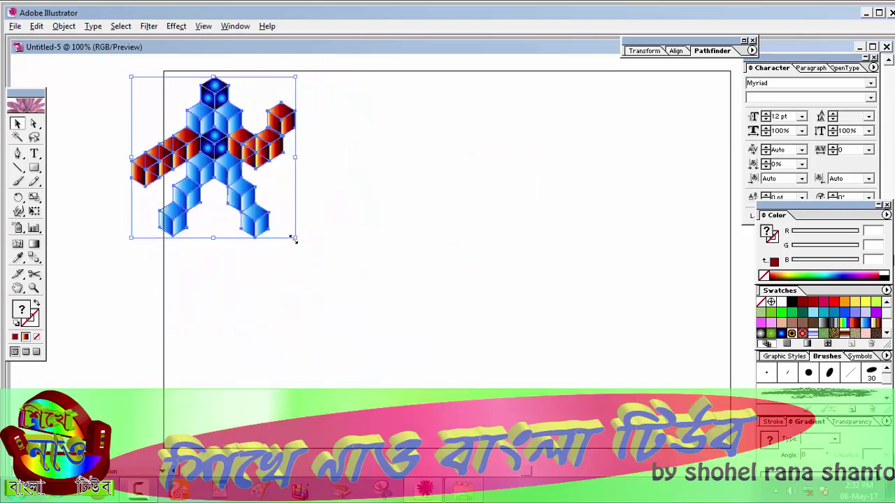
left_click(422, 219)
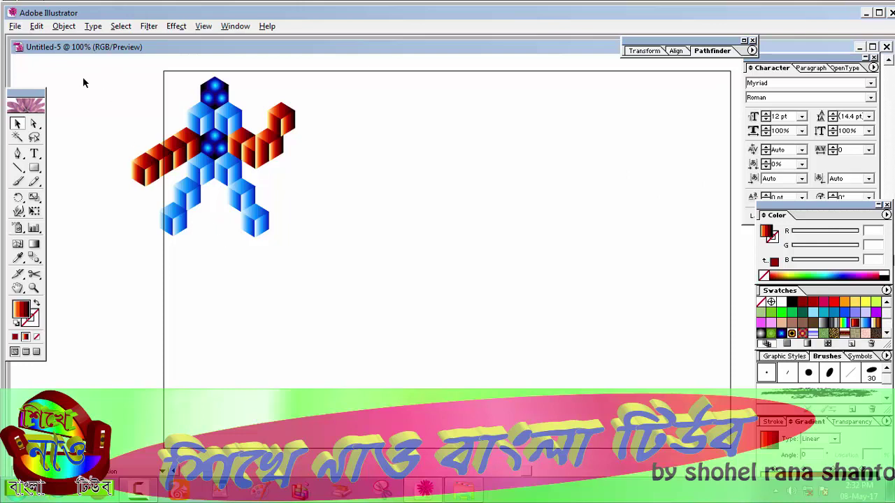
left_click(34, 153)
Step: Add the word 'GRAPHIC' below the robot and stretch it wide and tall across the page
left_click(195, 301)
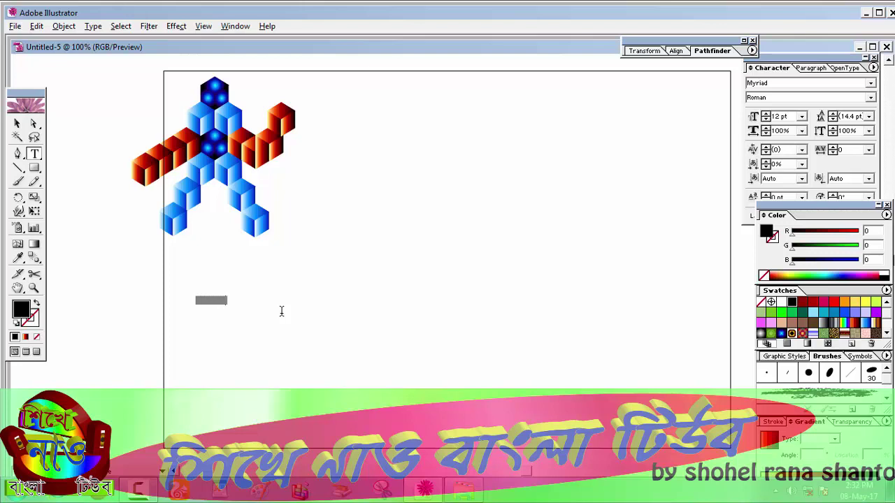
left_click(17, 124)
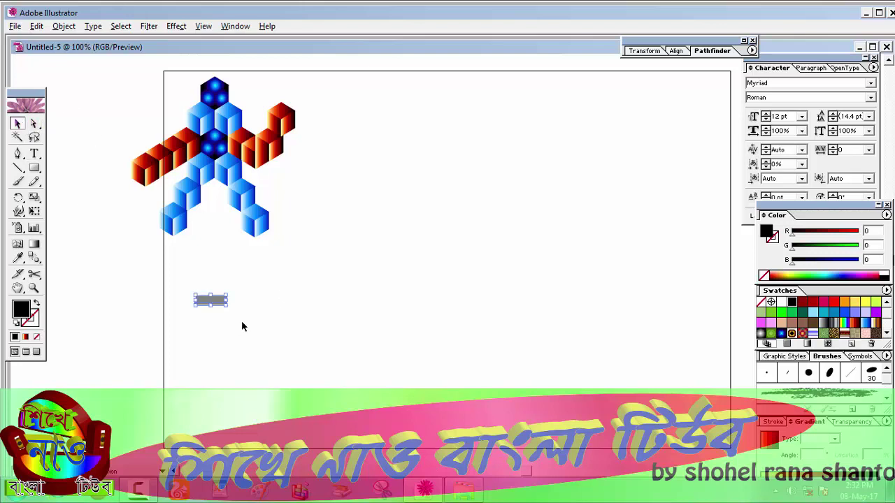
left_click_drag(222, 299, 619, 331)
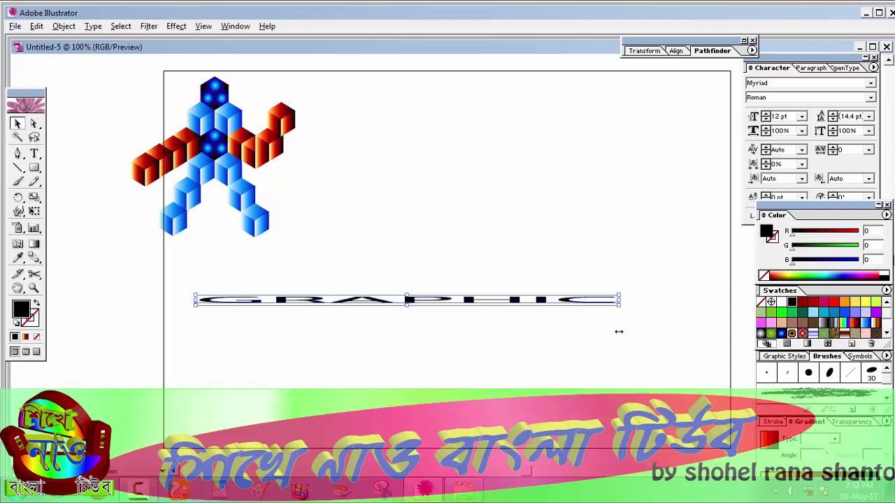
left_click_drag(406, 307, 401, 370)
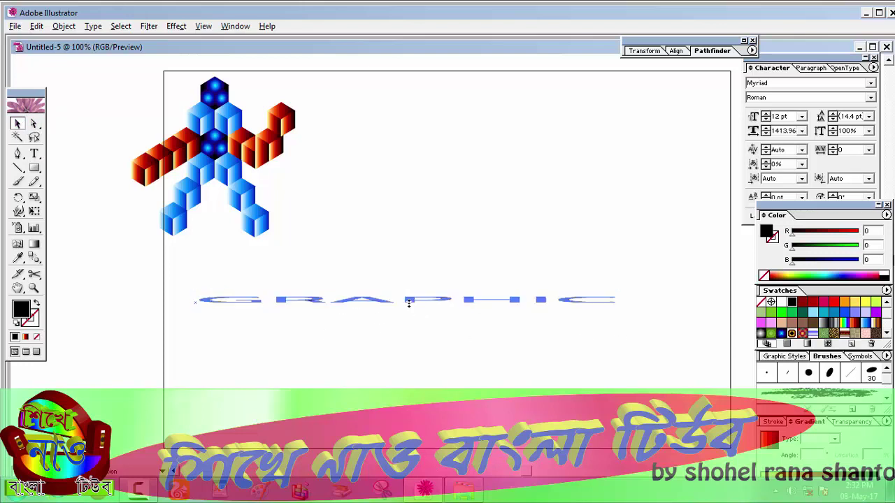
left_click_drag(406, 306, 406, 256)
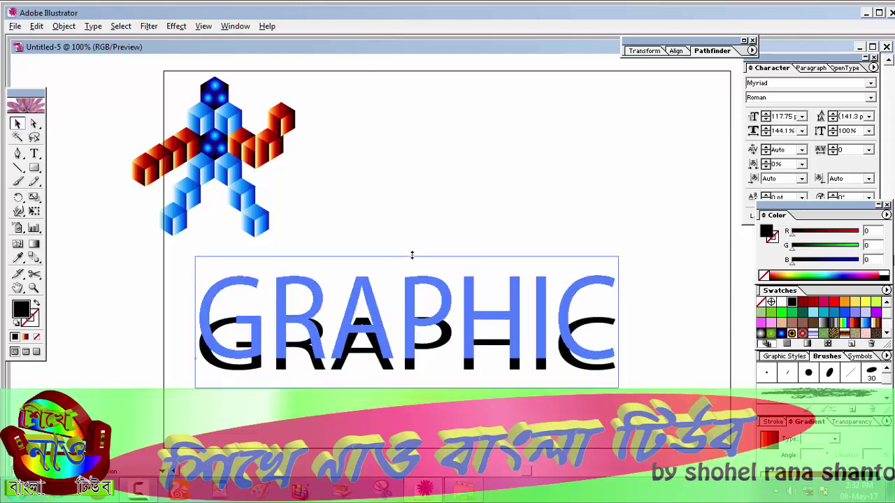
Step: Make GRAPHIC Bold, squash it slightly shorter, and fill it Christmas Green
left_click(870, 98)
left_click(770, 128)
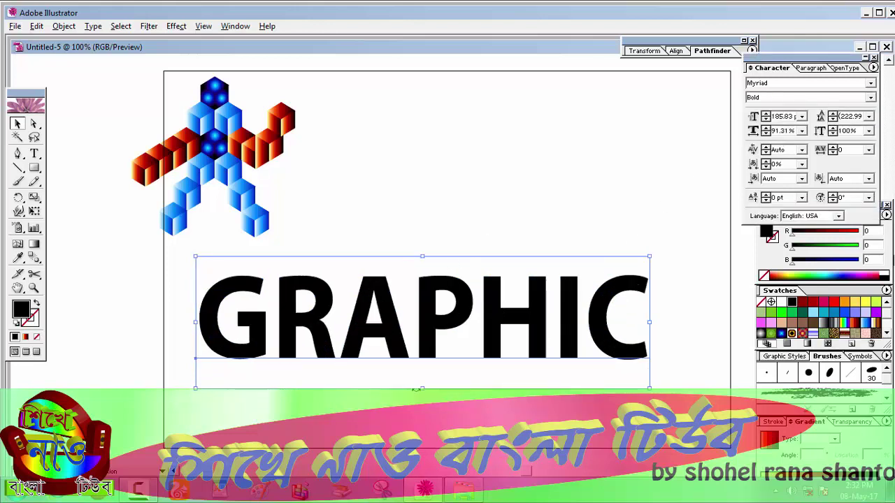
left_click_drag(422, 390, 422, 377)
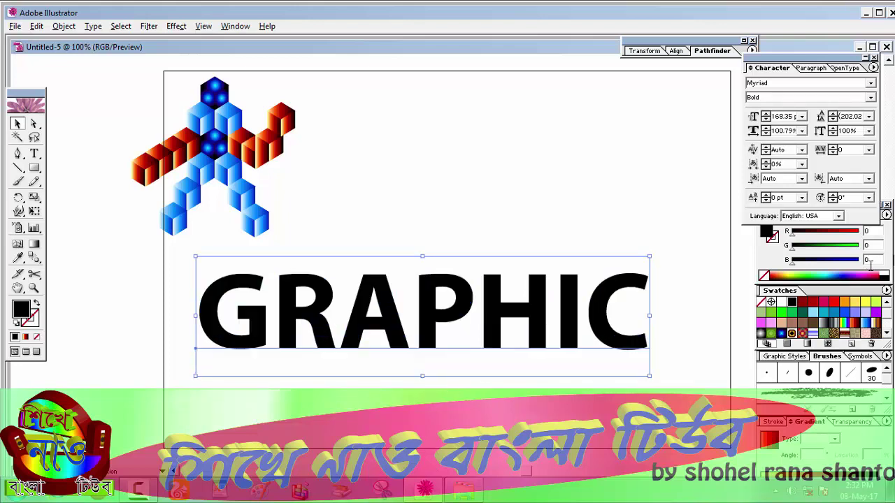
left_click(790, 312)
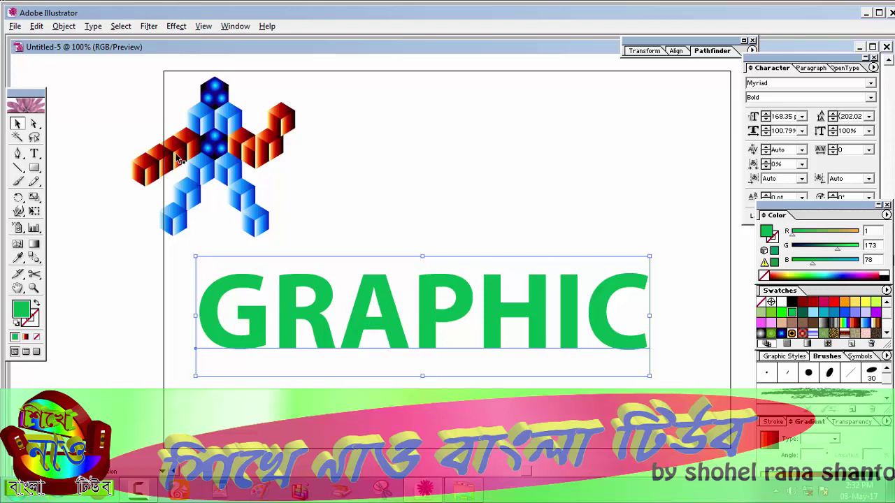
Step: Apply a 50 pt 3D Extrude & Bevel to GRAPHIC, tilted back with the third angle at 0°
left_click(168, 27)
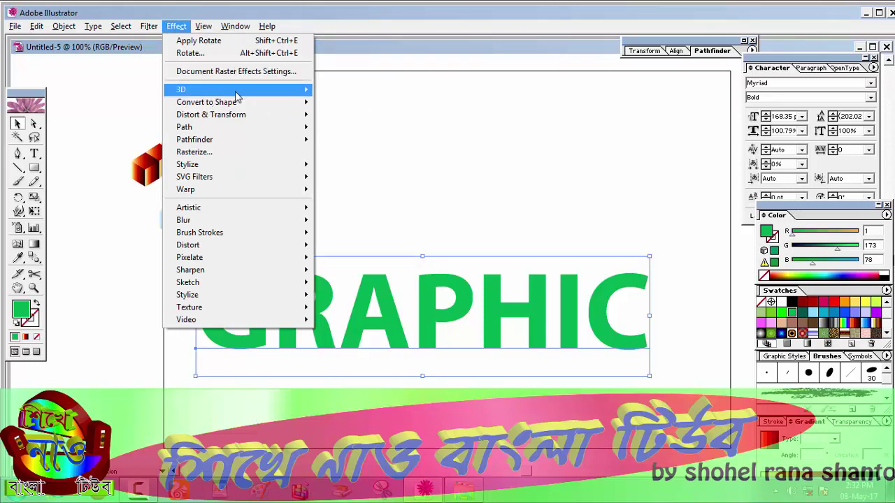
mouse_move(210, 89)
left_click(369, 98)
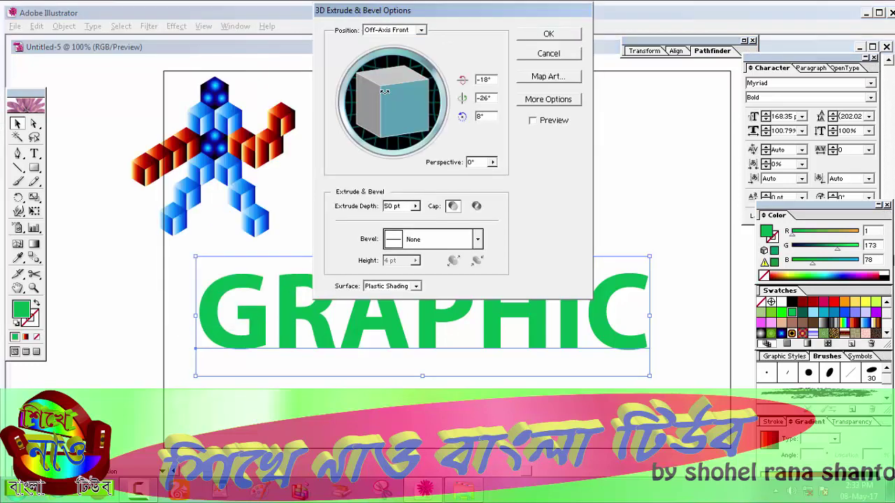
left_click(533, 121)
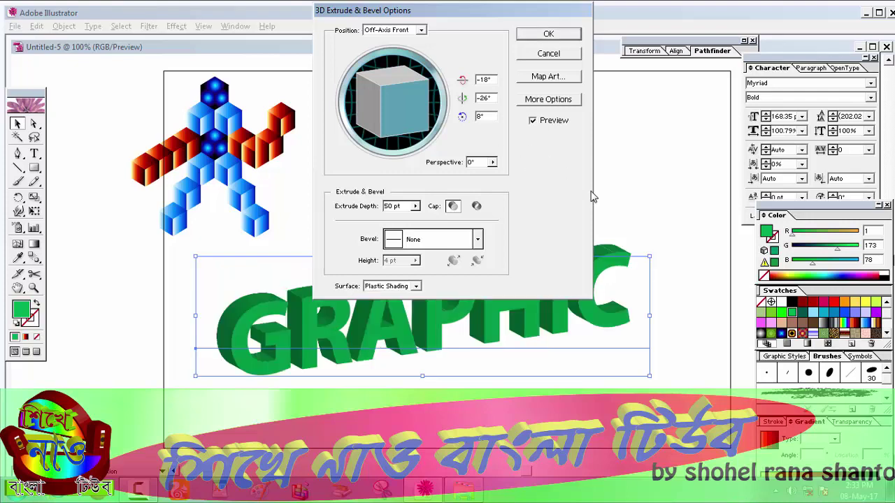
left_click_drag(407, 107, 390, 113)
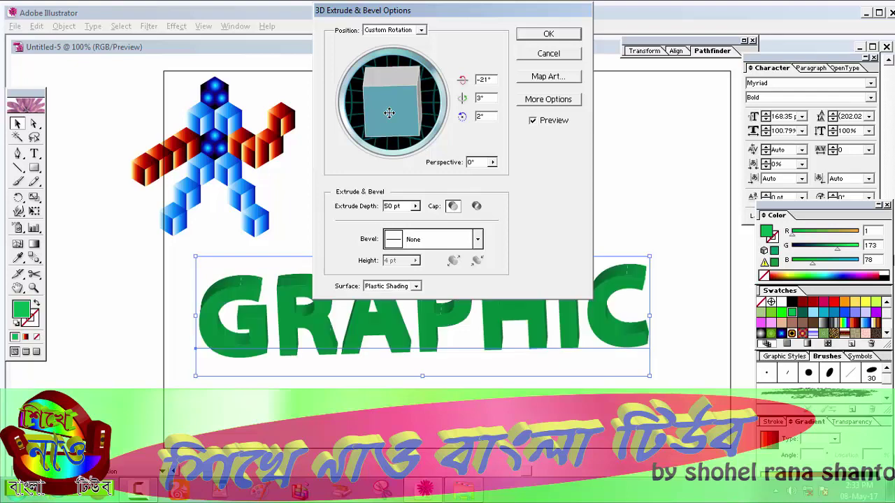
mouse_move(390, 112)
left_mouse_down()
mouse_move(394, 78)
mouse_move(392, 86)
left_mouse_up()
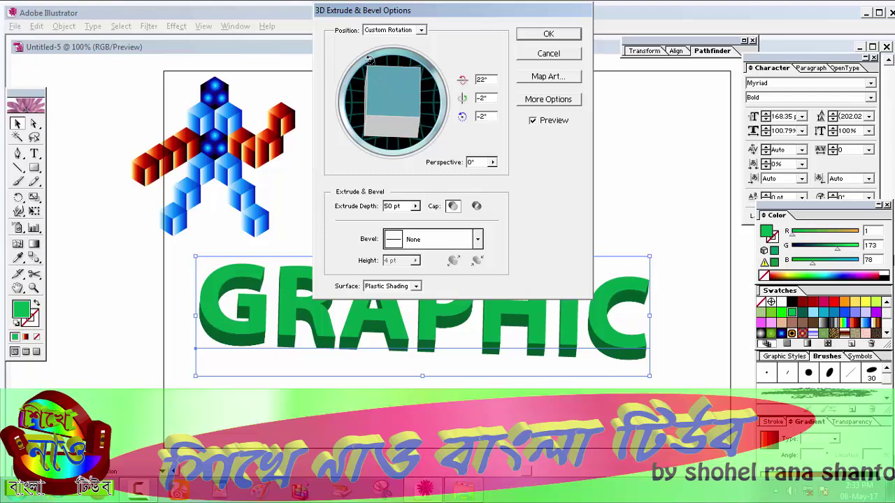
left_click_drag(371, 61, 363, 62)
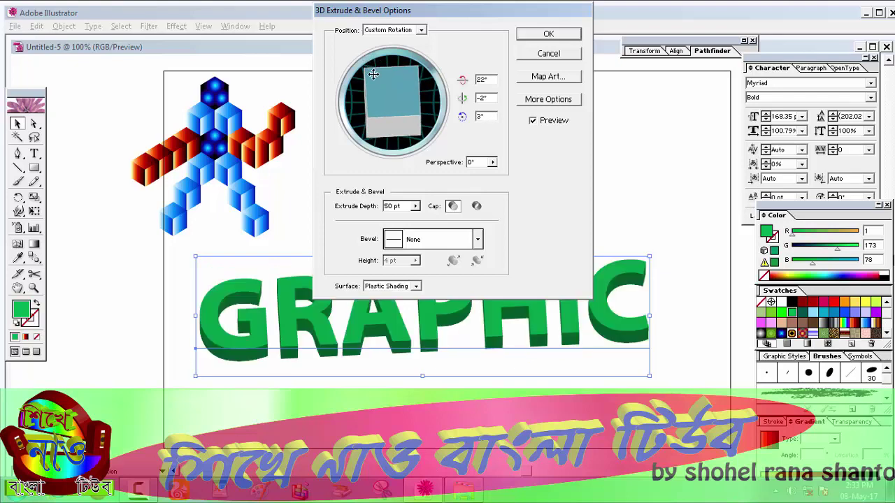
left_click(422, 63)
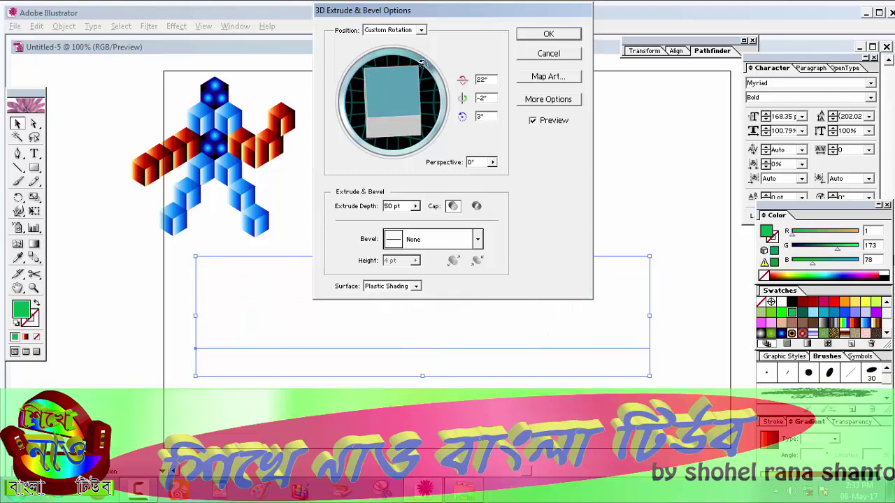
left_click_drag(422, 63, 425, 63)
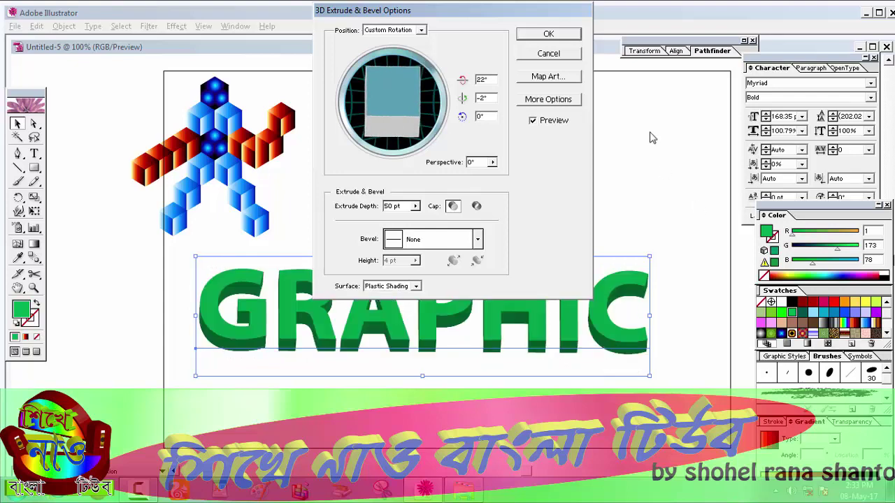
left_click(550, 35)
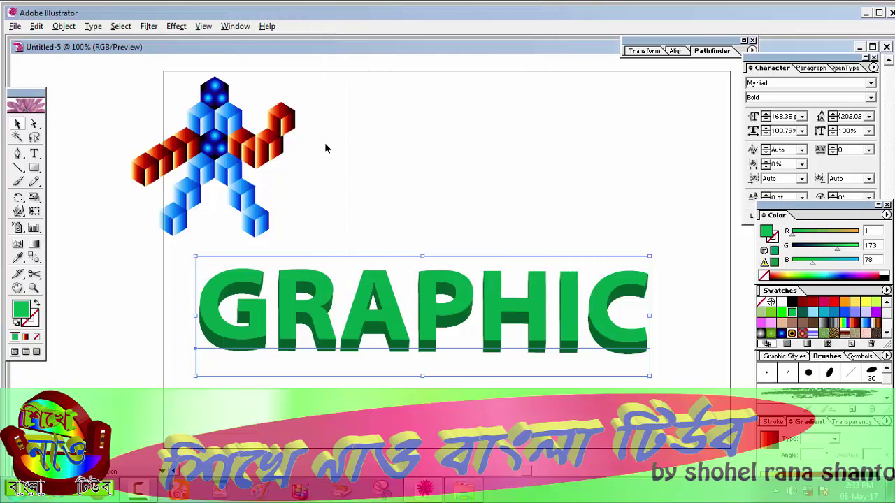
left_click_drag(148, 81, 351, 233)
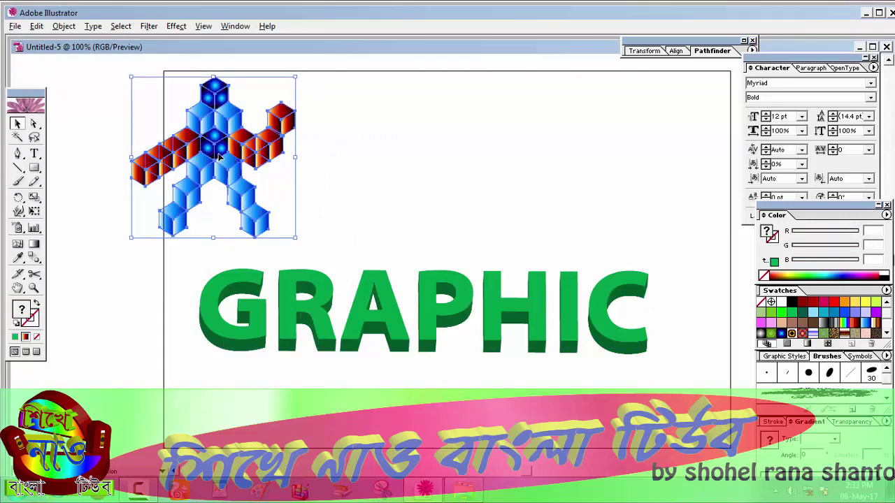
Step: Drag the selected cube robot so it stands on top of the GRAPHIC lettering
mouse_move(219, 156)
left_mouse_down()
mouse_move(405, 196)
mouse_move(410, 187)
mouse_move(412, 200)
left_mouse_up()
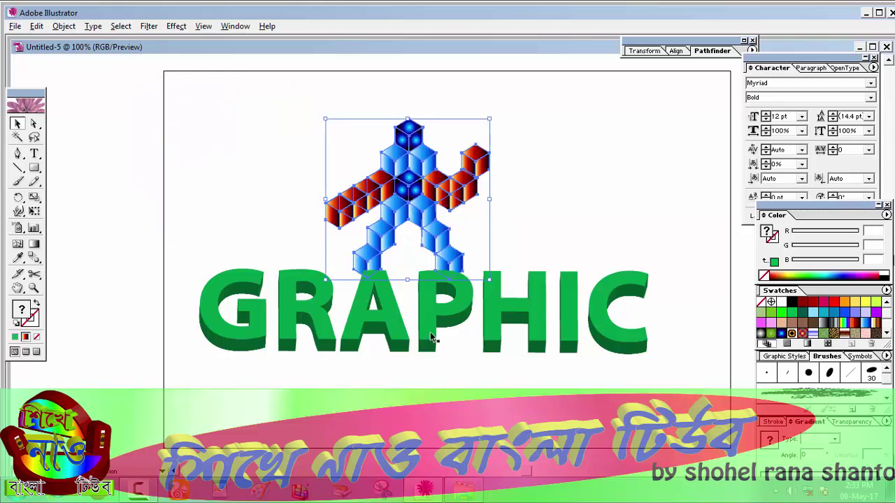
left_click(384, 338)
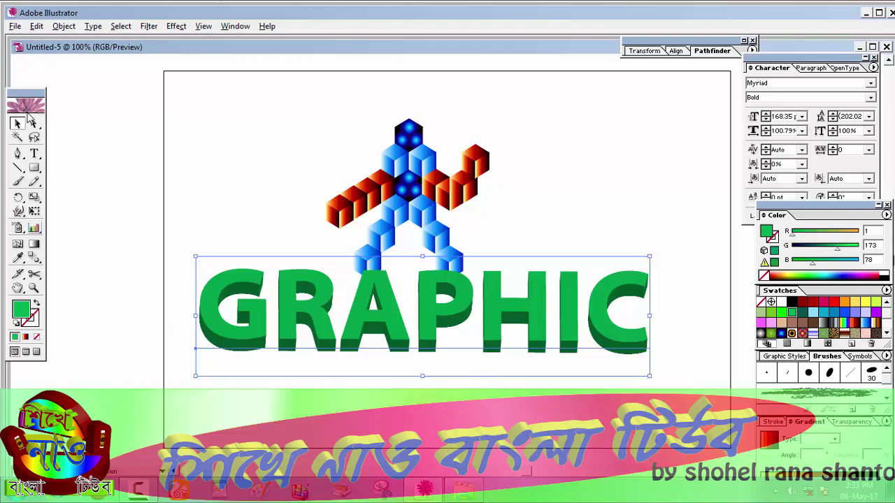
Step: Give the GRAPHIC text a deep dark-red stroke
double_click(34, 321)
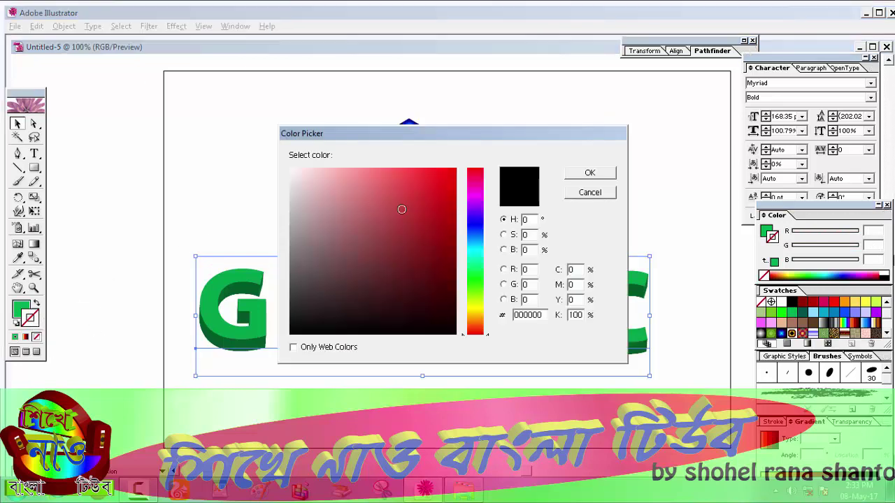
left_click(594, 193)
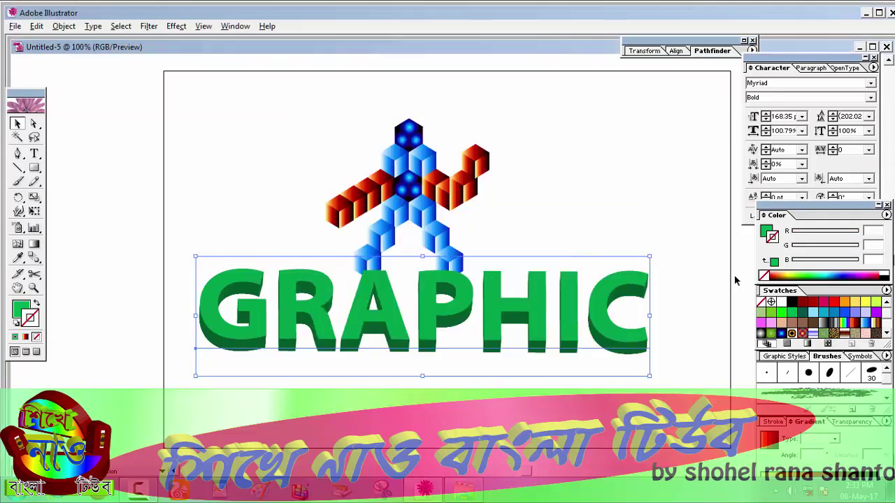
left_click(834, 303)
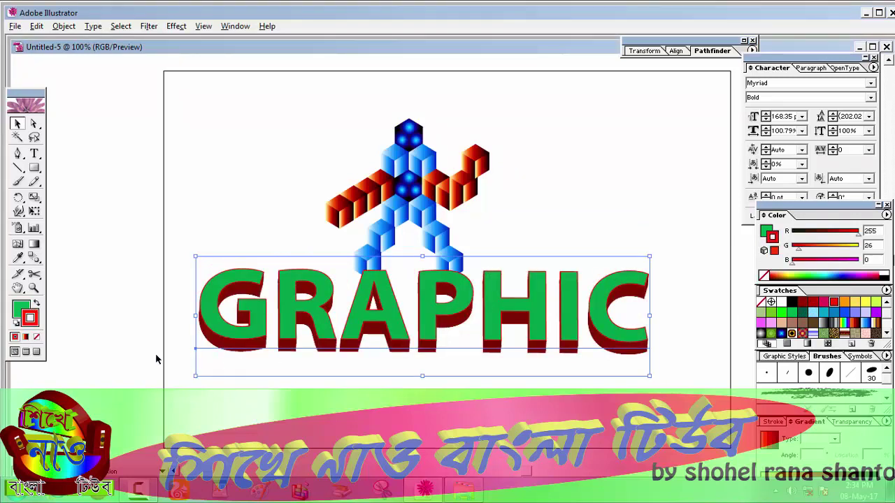
left_click(812, 303)
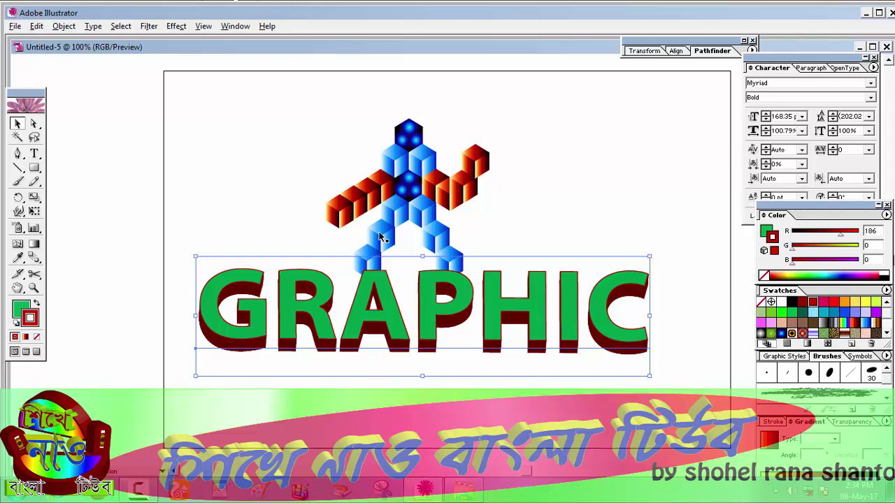
left_click(540, 187)
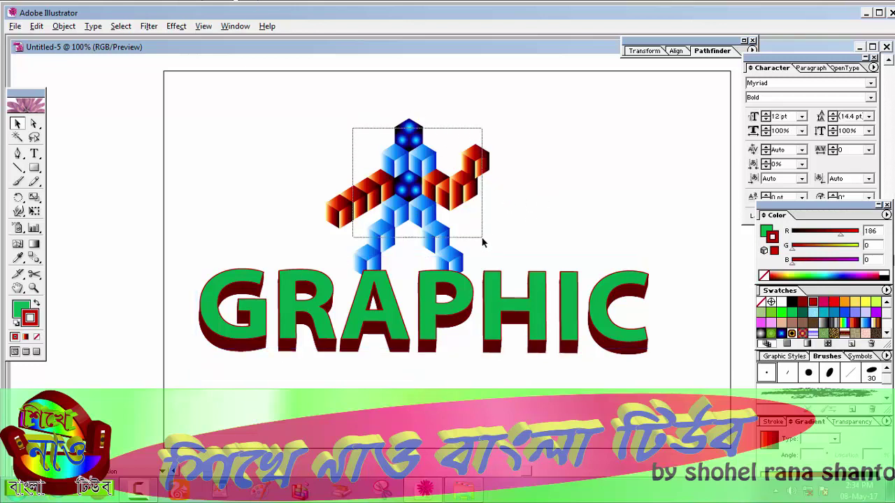
Step: Select the cube robot and bring it in front of the GRAPHIC text via Arrange > Bring to Front
left_click_drag(360, 125, 483, 267)
right_click(390, 228)
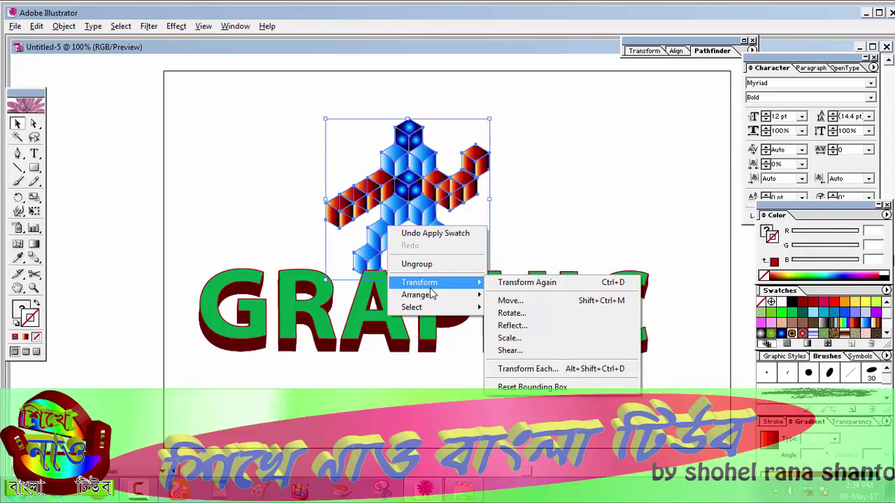
mouse_move(433, 294)
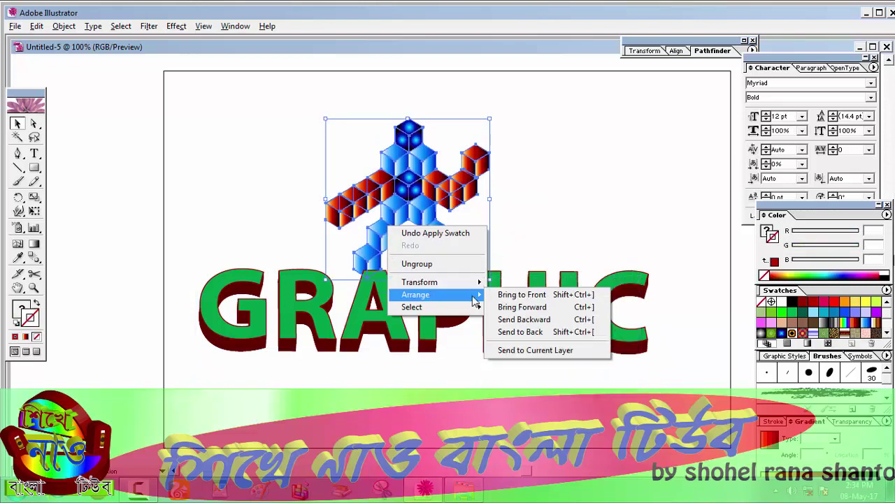
left_click(536, 297)
left_click(531, 215)
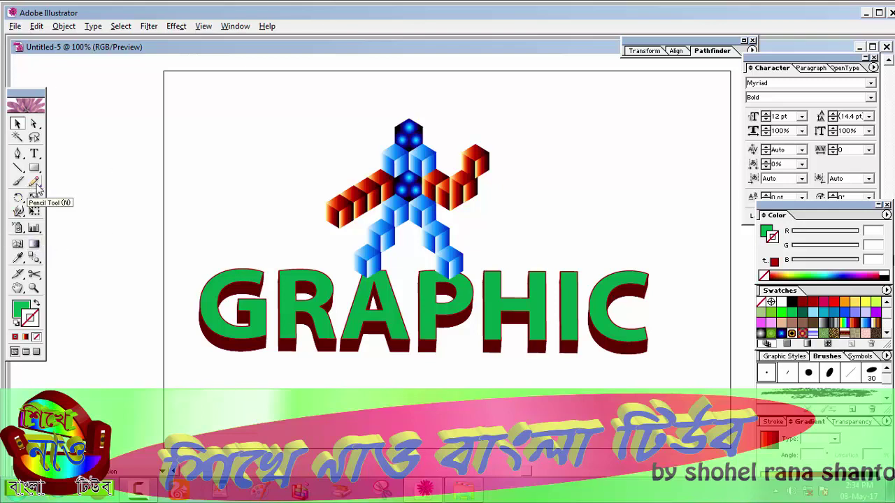
Step: Add a new text line with the author's name to the right of the robot
left_click(34, 153)
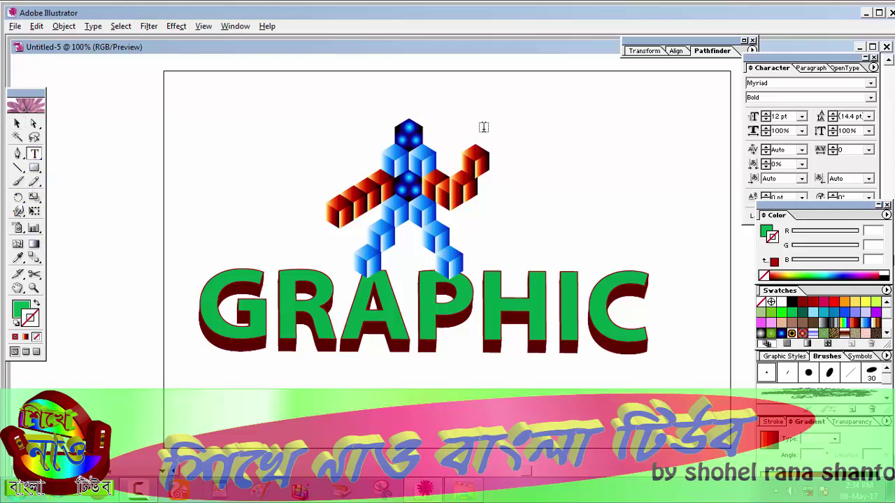
left_click(537, 202)
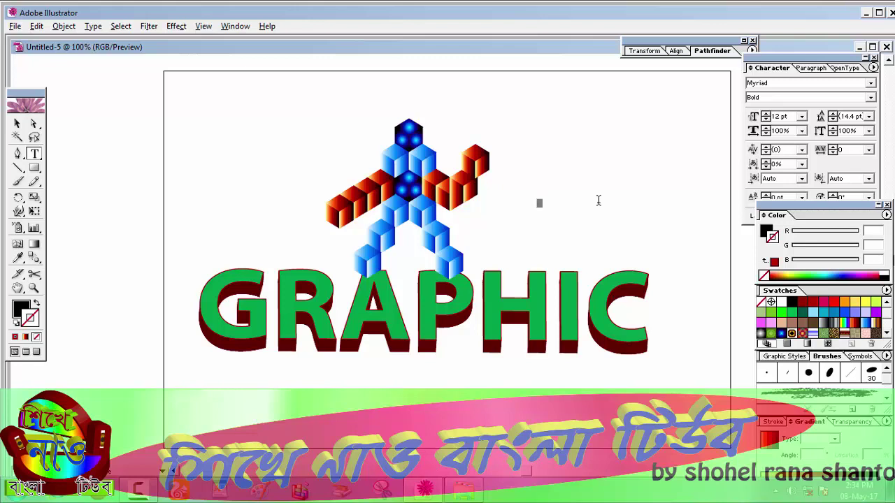
type("ta")
left_click(17, 123)
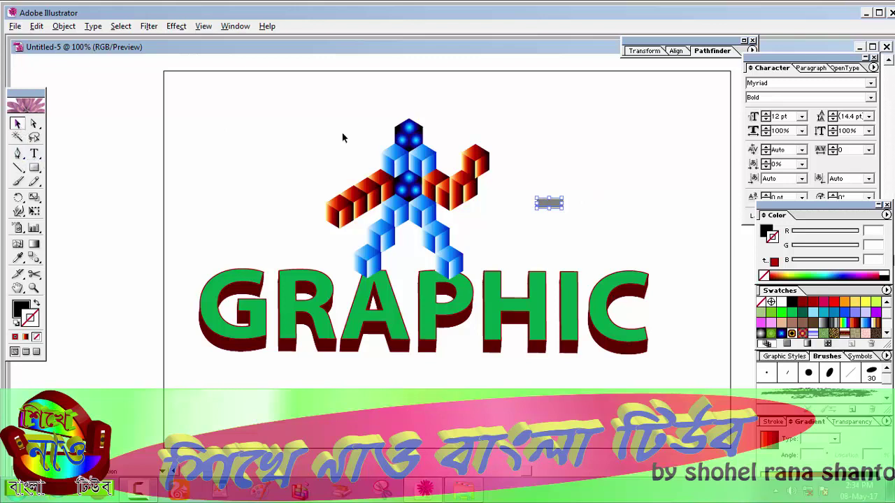
Step: Stretch the name text taller and wider, and fill it blue
mouse_move(548, 207)
left_mouse_down()
mouse_move(550, 231)
mouse_move(643, 215)
left_mouse_up()
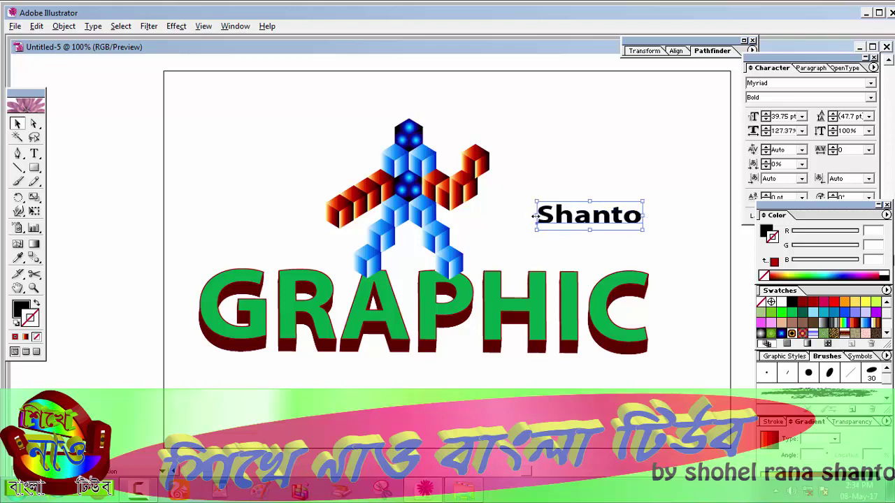
left_click_drag(534, 215, 495, 221)
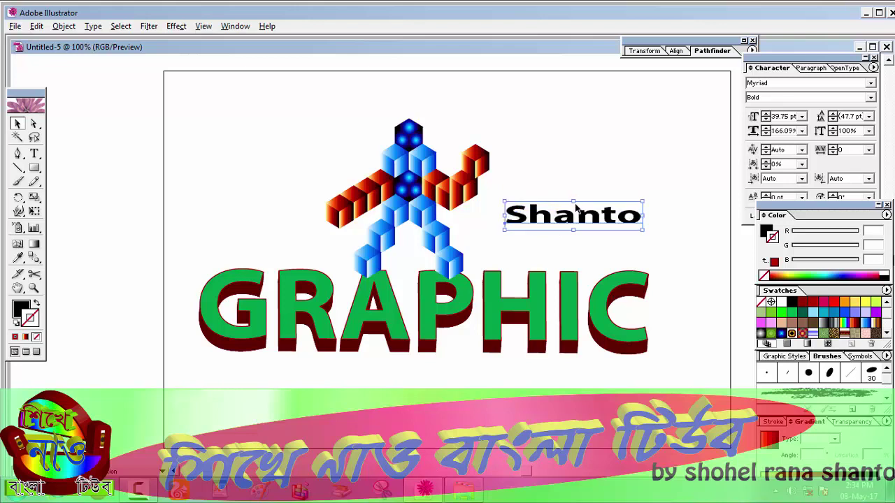
left_click_drag(574, 202, 573, 168)
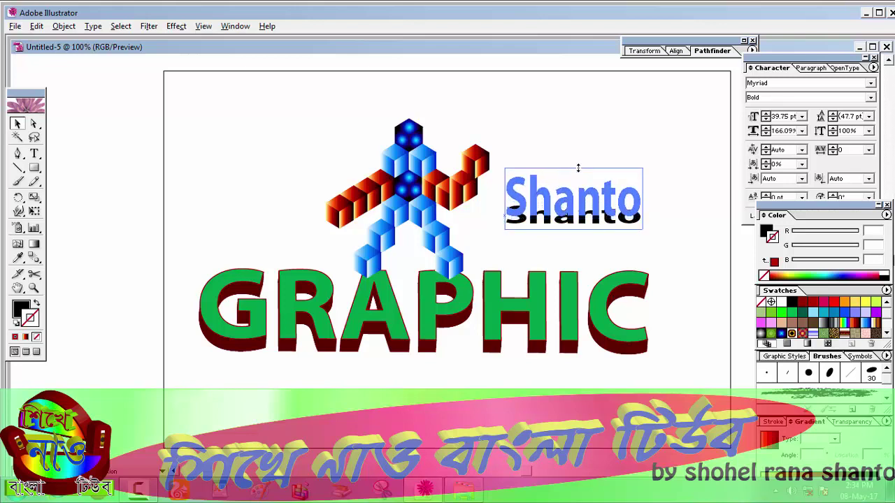
left_click_drag(642, 200, 659, 198)
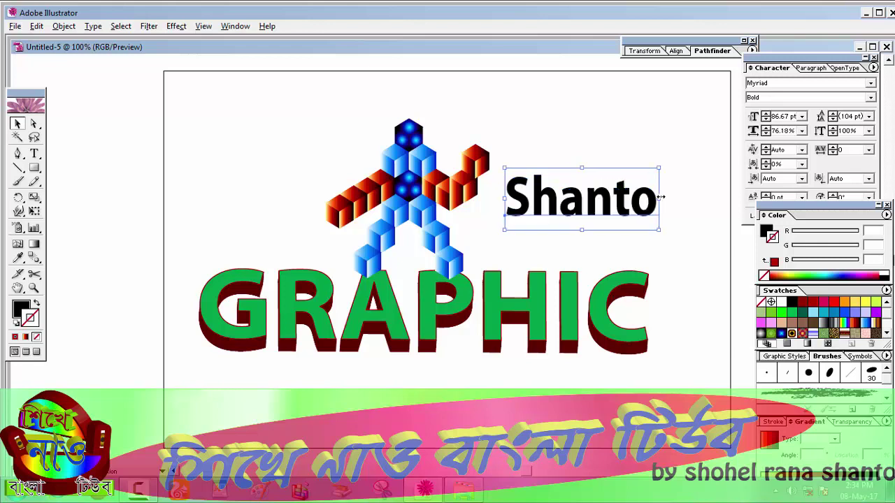
left_click(847, 315)
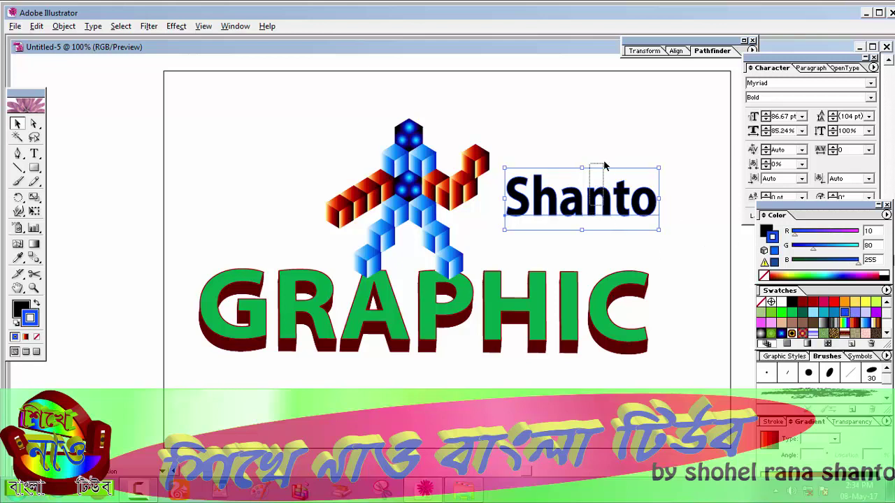
Step: Nudge the name text with arrow keys until it sits just above the robot's raised arm
left_click(503, 175)
left_click_drag(516, 174, 644, 240)
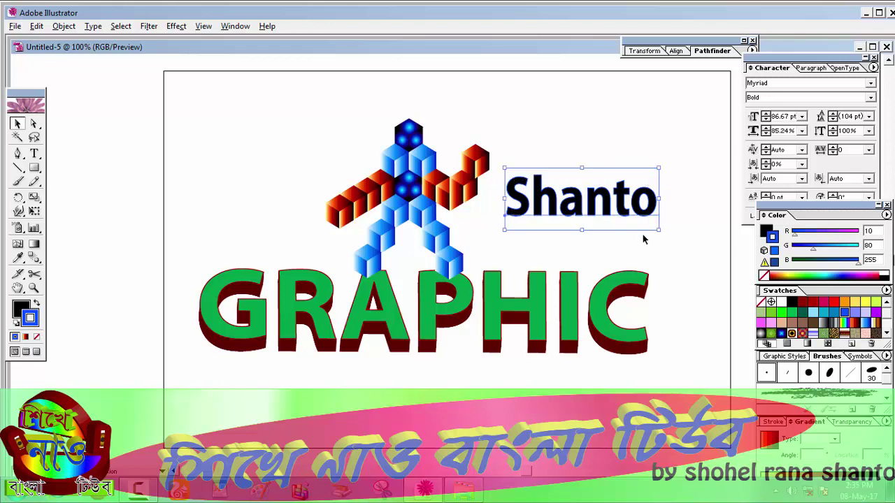
key("Up")
key("Up")
key("Up")
key("Up")
key("Up")
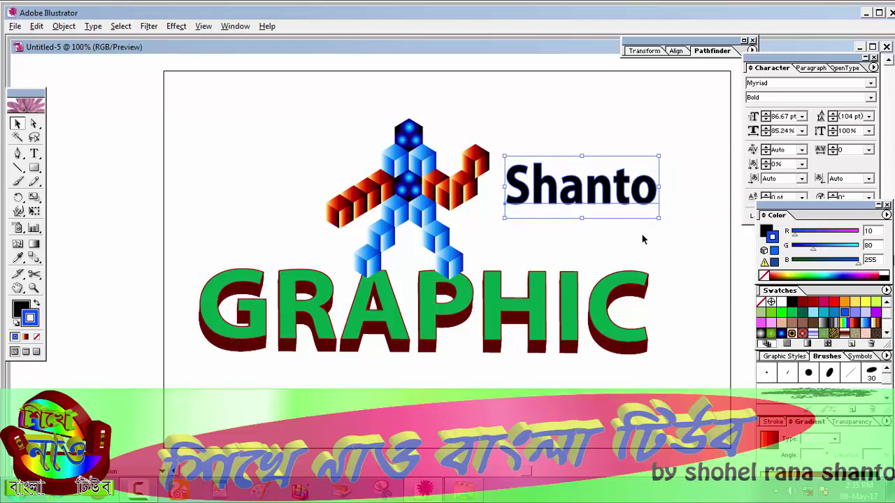
key("Up")
key("Up")
key("Up")
key("Up")
key("Up")
key("Up")
key("Up")
key("Up")
key("Up")
key("Up")
key("Up")
key("Up")
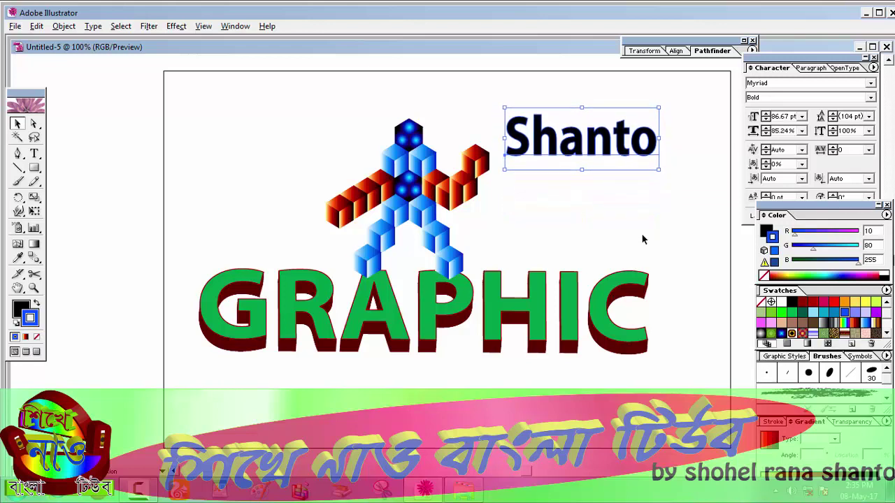
key("Up")
key("Up")
key("Up")
key("Up")
key("Up")
key("Up")
key("Up")
key("Up")
key("Up")
key("Left")
key("Left")
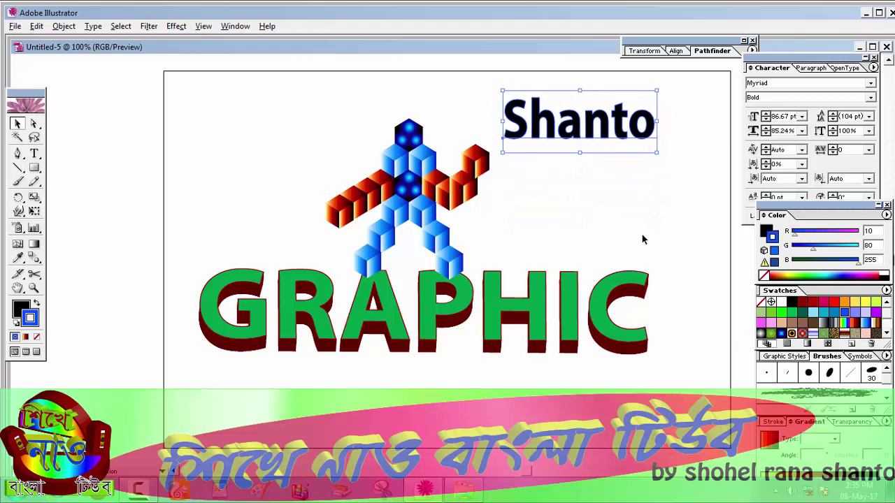
key("Left")
key("Left")
key("Left")
key("Left")
key("Left")
key("Left")
key("Left")
key("Left")
key("Left")
key("Down")
key("Down")
key("Down")
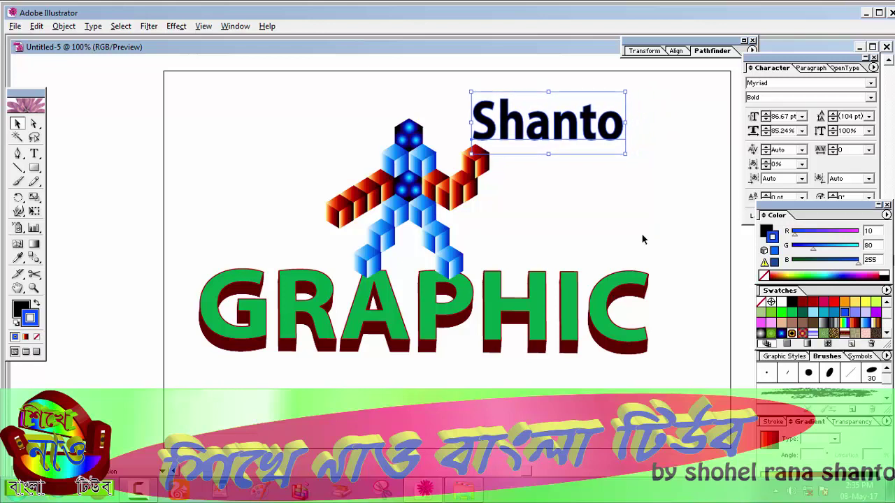
key("Down")
key("Down")
key("Down")
key("Down")
key("Down")
key("Down")
key("Down")
key("Down")
key("Down")
key("Down")
key("Down")
key("Down")
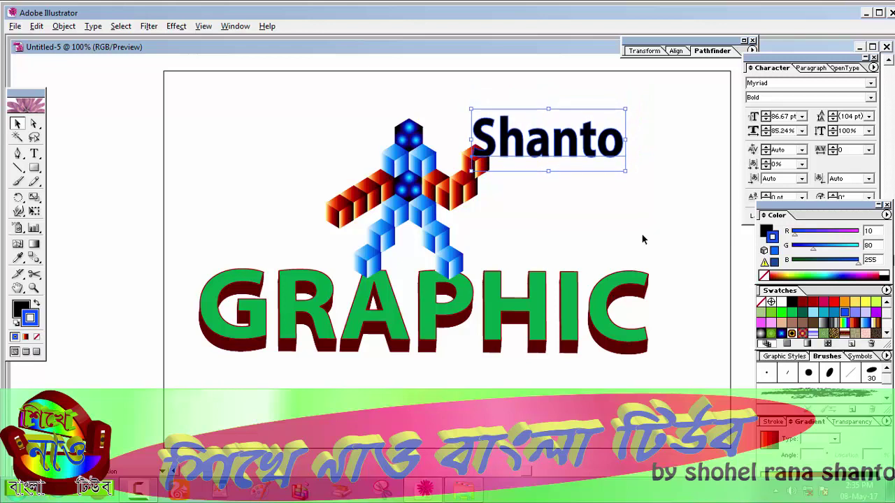
key("Left")
key("Left")
key("Left")
key("Left")
key("Left")
key("Left")
key("Left")
key("Left")
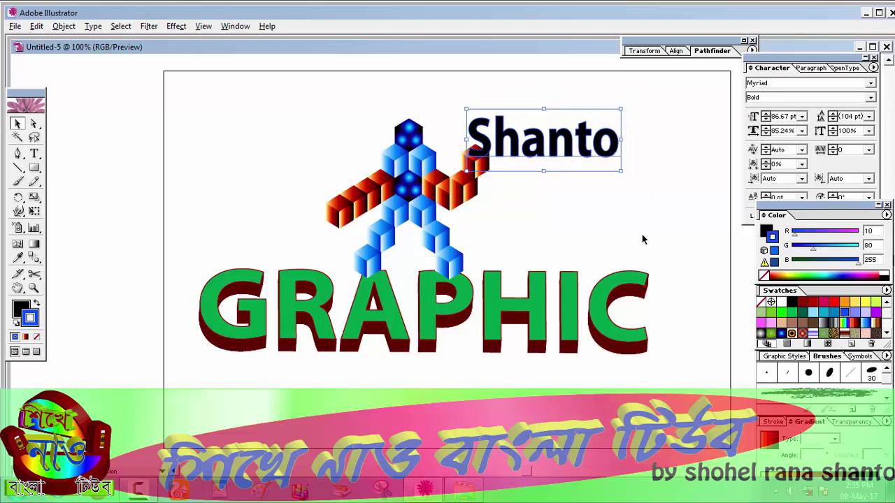
key("Left")
key("Up")
key("Up")
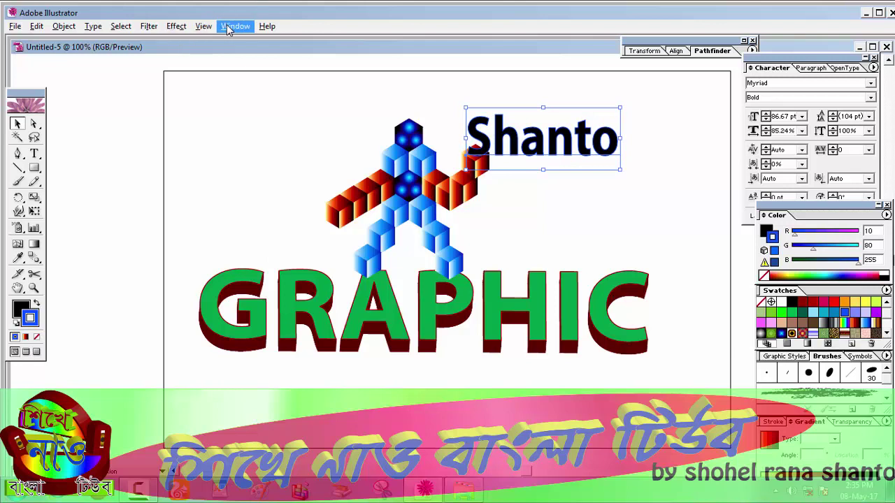
Step: Apply a 3D Extrude & Bevel to the name text, rotated to -28°, 3°, -3°
left_click(179, 29)
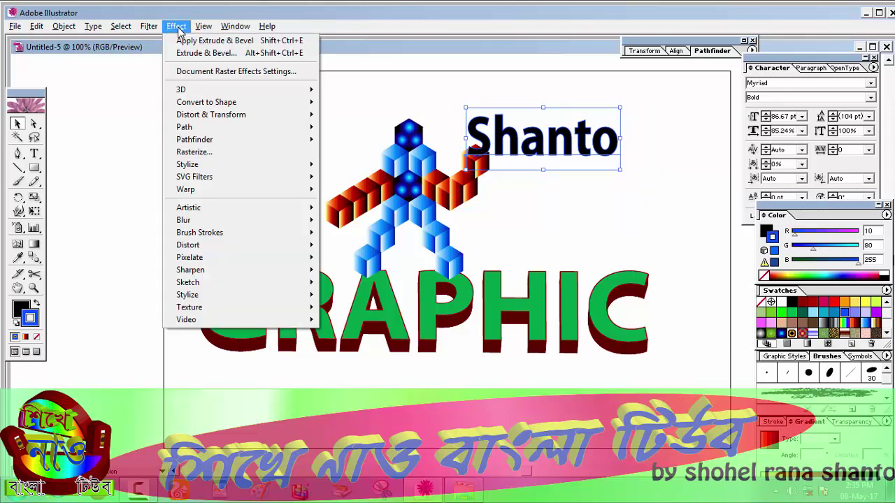
mouse_move(181, 89)
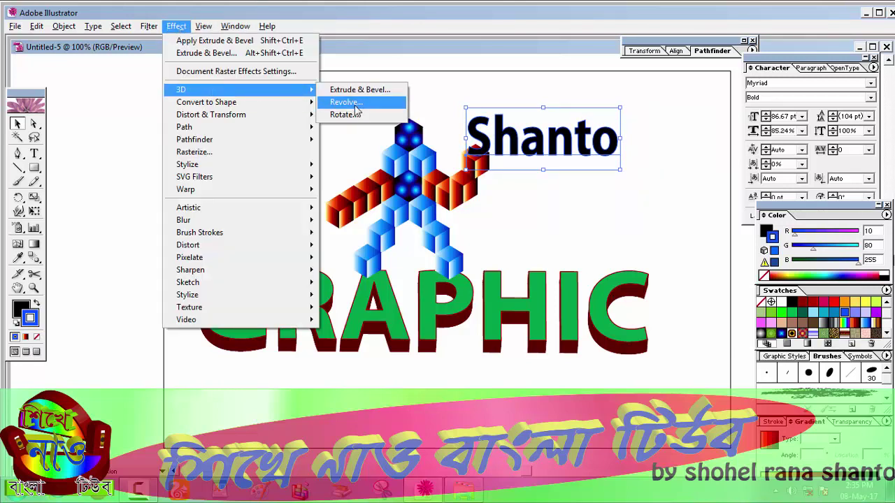
left_click(365, 90)
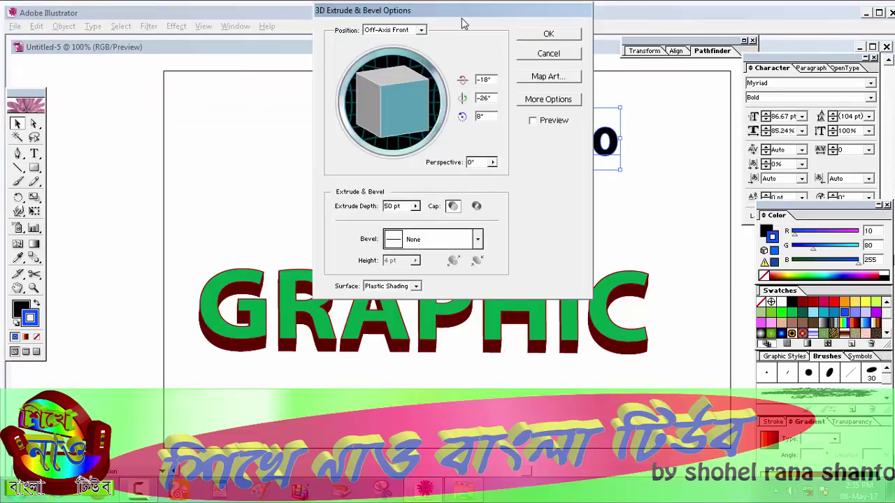
left_click(534, 122)
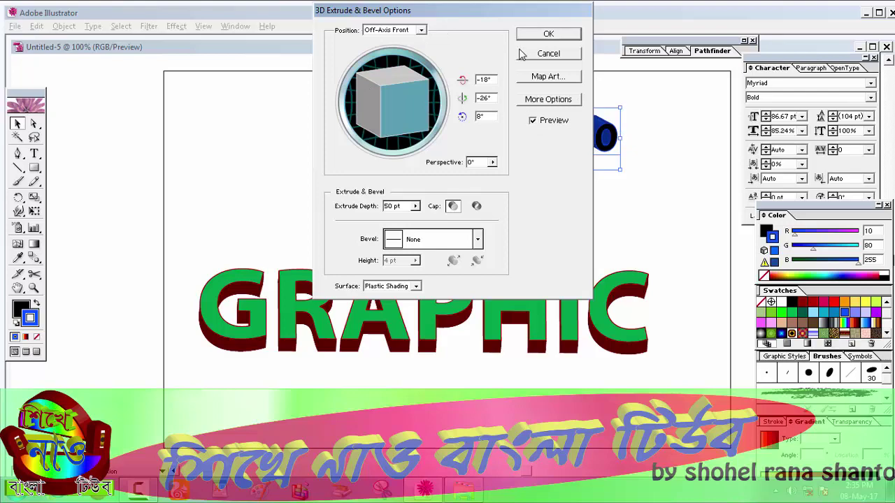
left_click_drag(510, 10, 892, 34)
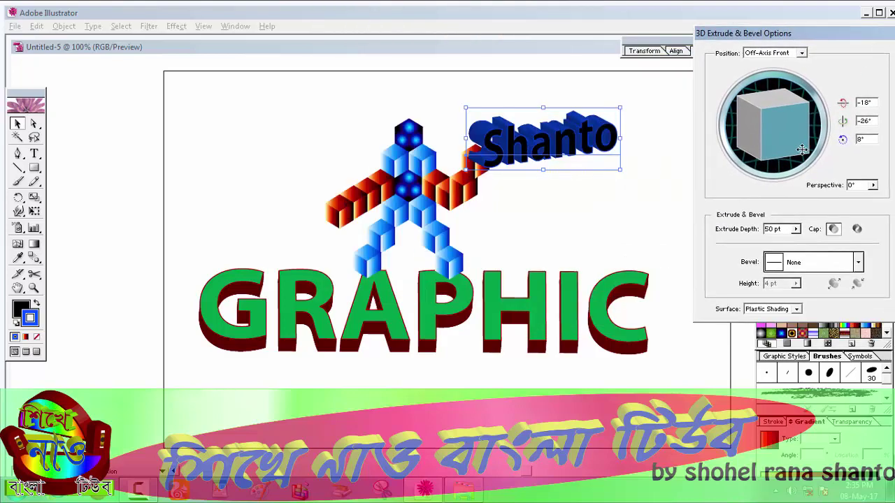
left_click_drag(786, 137, 771, 145)
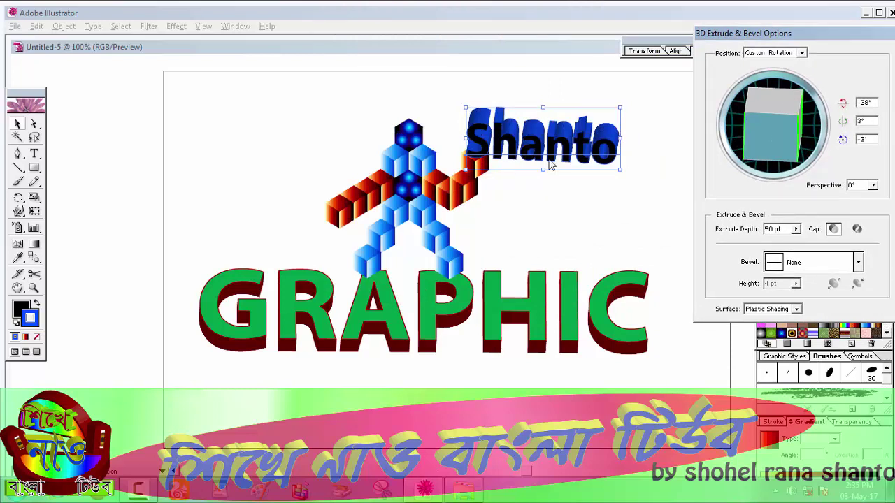
left_click_drag(813, 33, 662, 39)
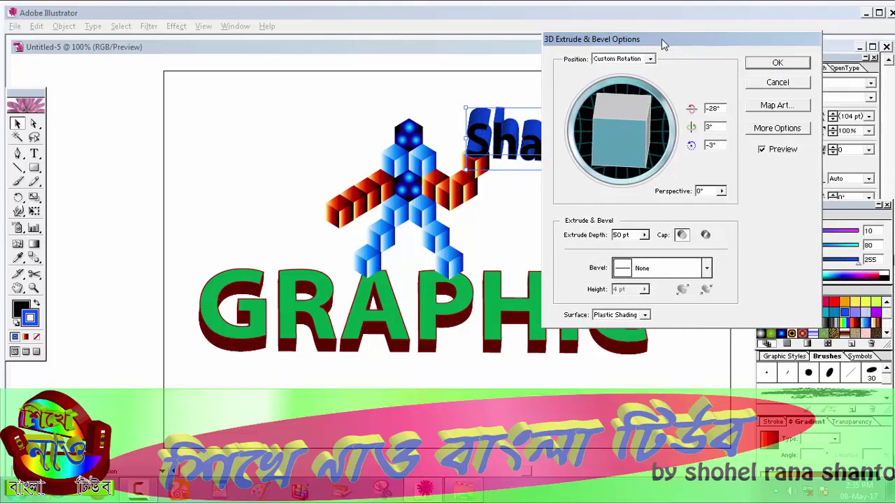
left_click(790, 62)
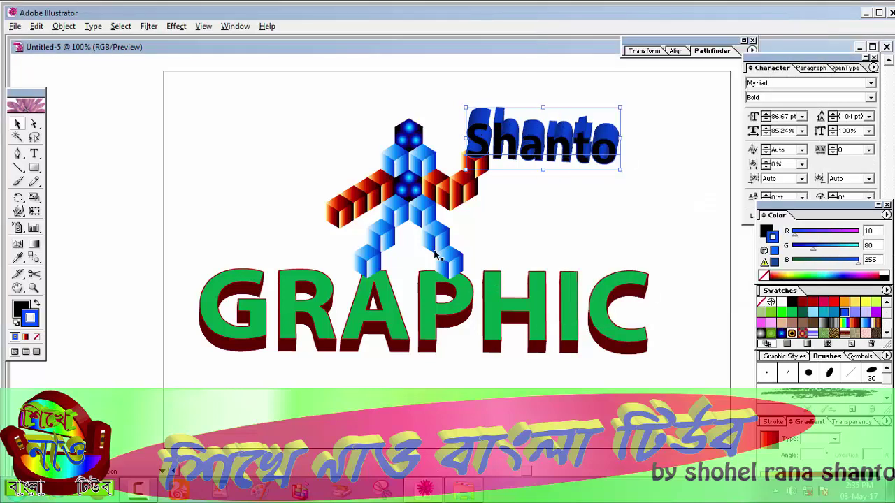
Step: Fill the Shanto lettering with the Midday Sky blue gradient
left_click(867, 323)
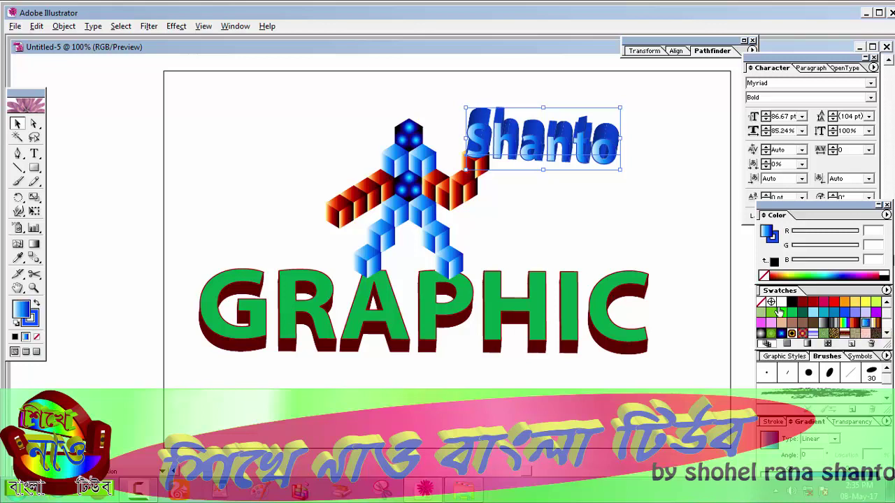
double_click(33, 320)
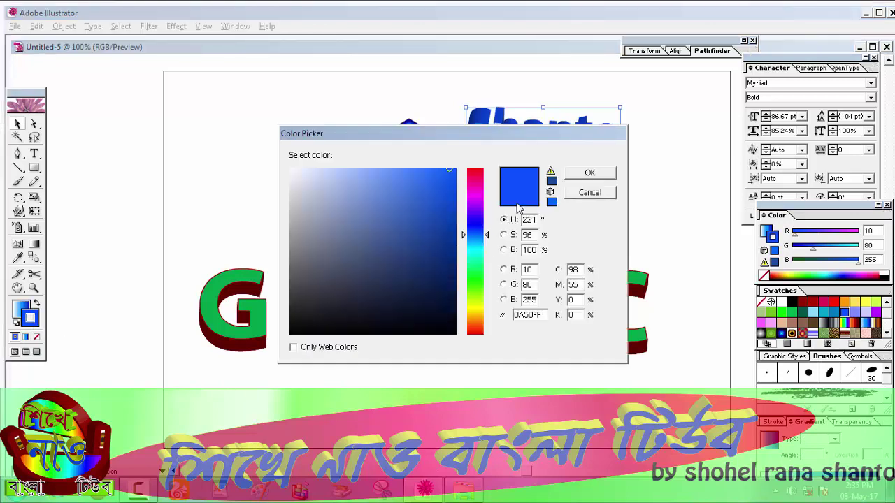
left_click(590, 194)
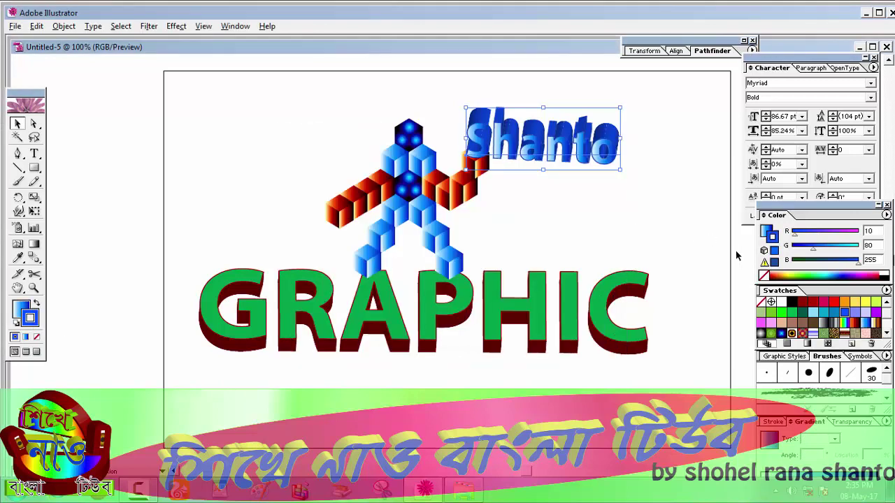
Step: Try yellow, gold, orange, red and teal strokes, then set Shanto's extrusion stroke to purple
left_click(864, 303)
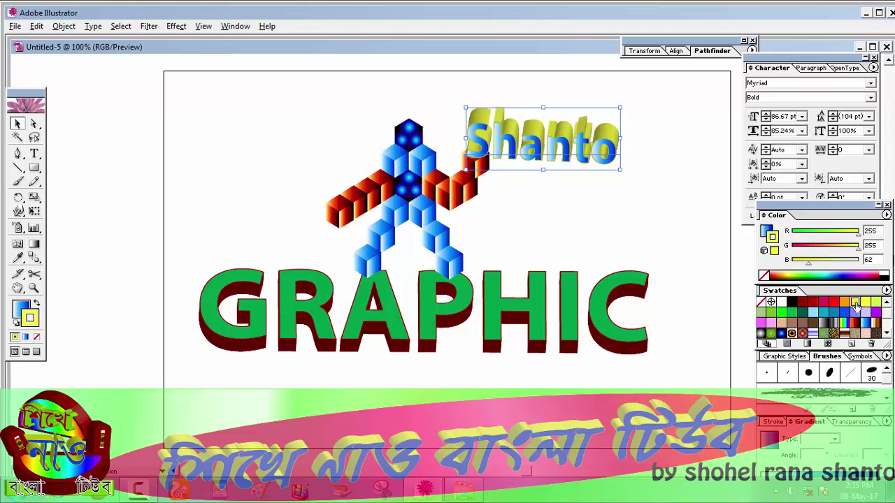
left_click(847, 306)
left_click(845, 305)
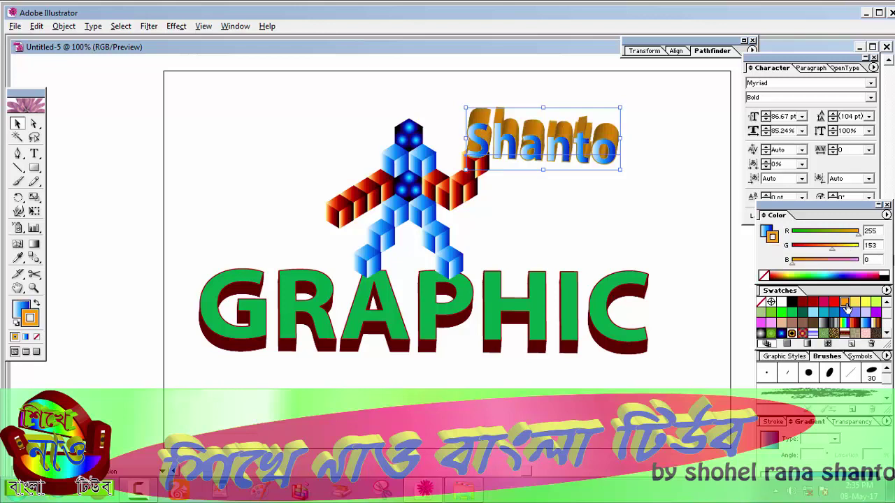
left_click(834, 304)
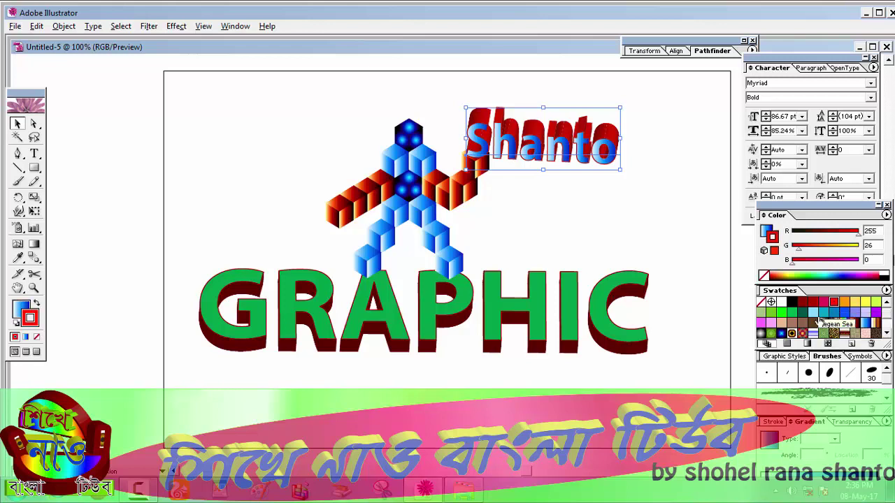
left_click(824, 314)
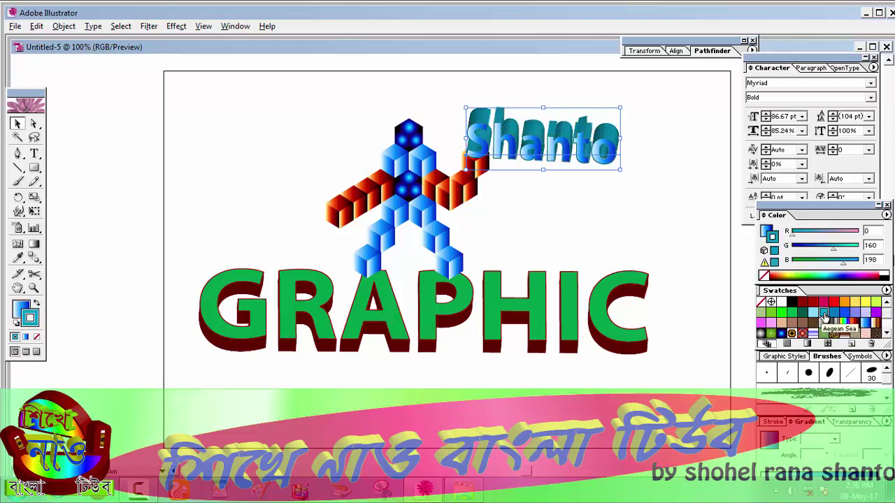
left_click(875, 313)
left_click(876, 312)
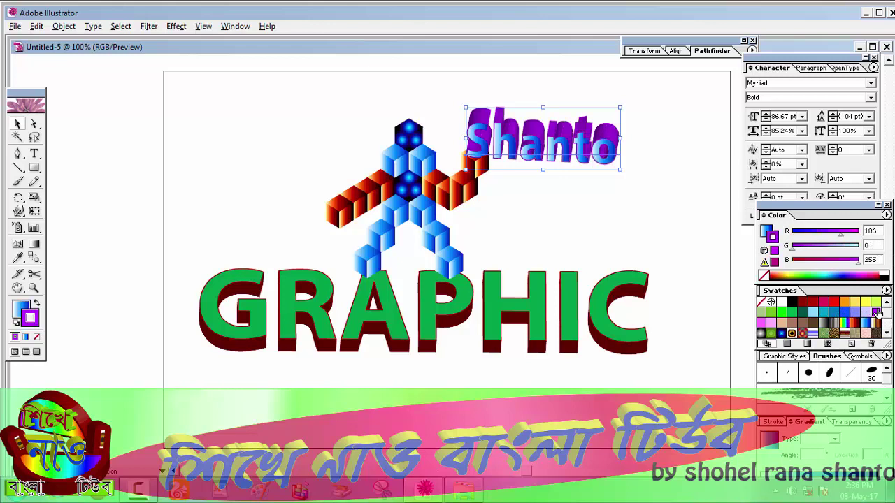
left_click(645, 168)
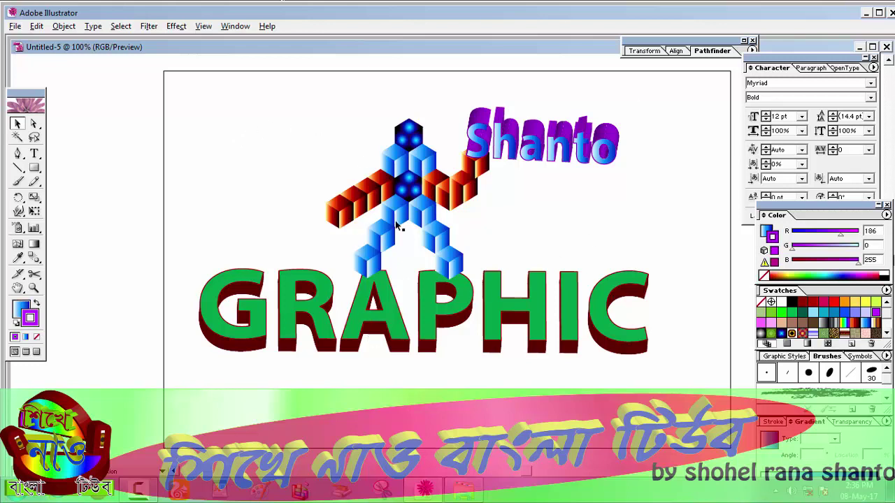
left_click(140, 493)
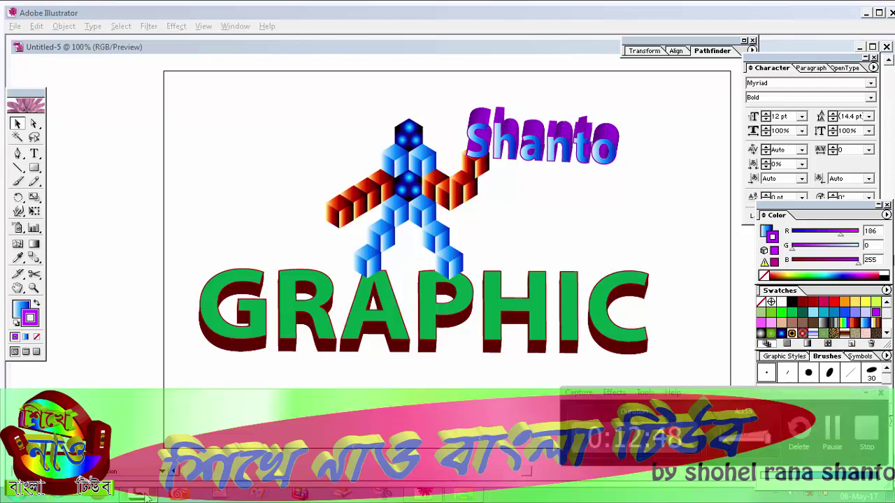